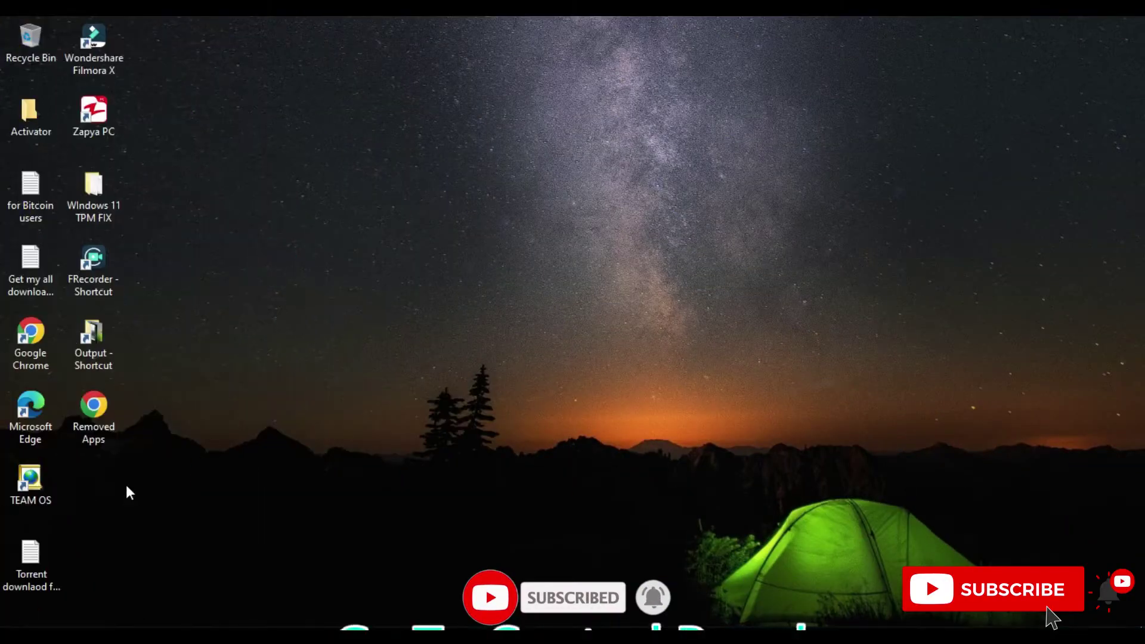
Step: Bring up the Windows Start menu with its app list and tiles
key("super")
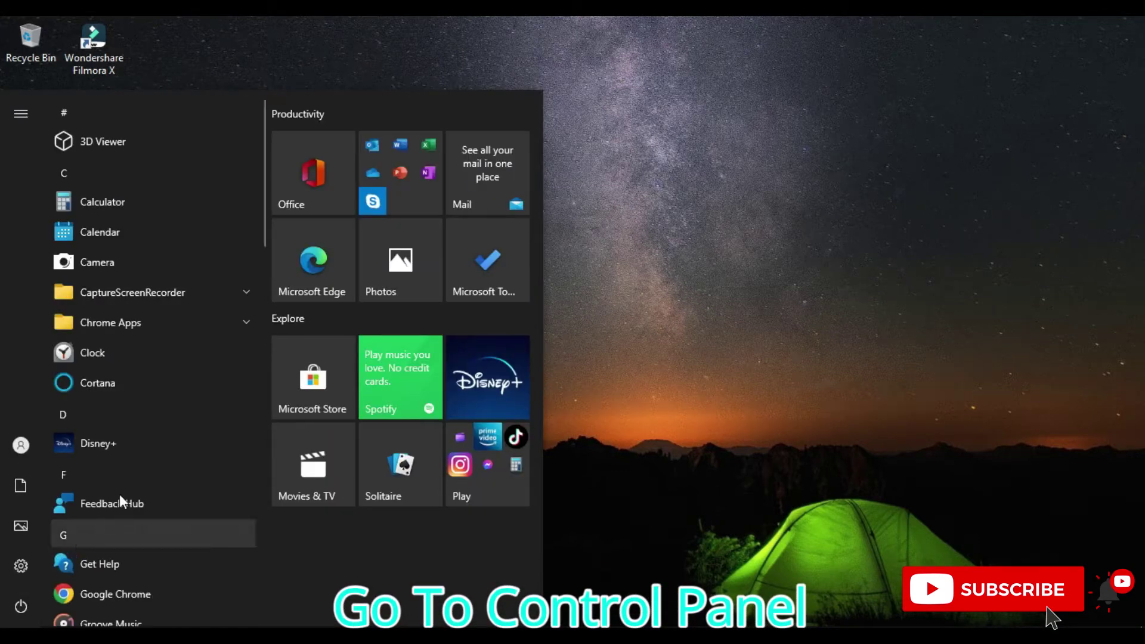
mouse_move(152, 357)
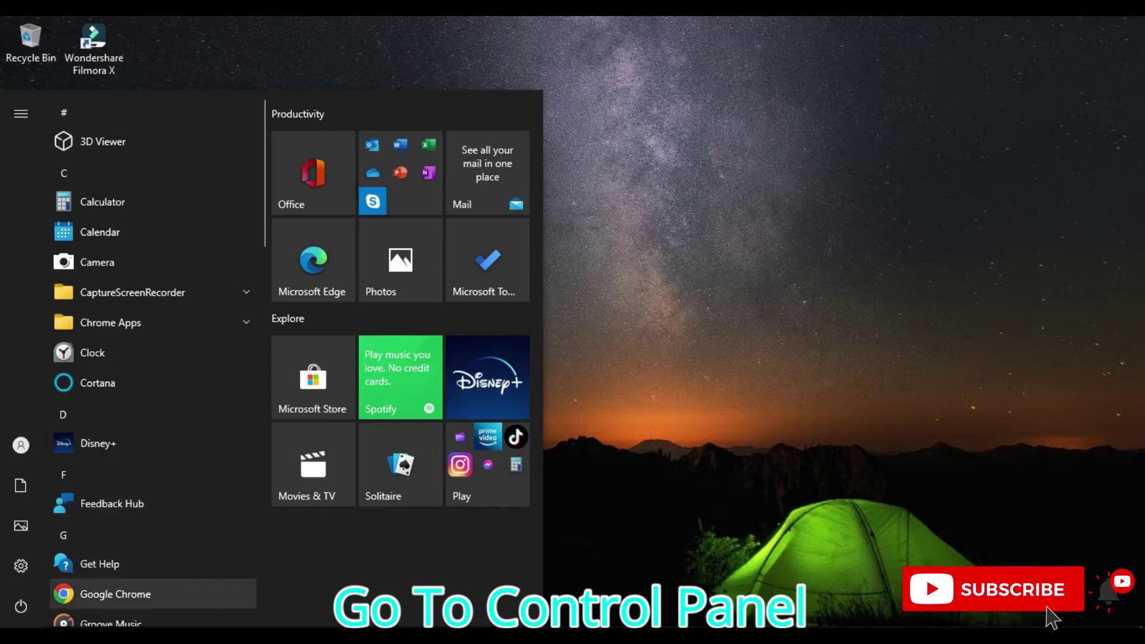
Step: Search Start for 'control' and launch Control Panel
key("super")
key("super")
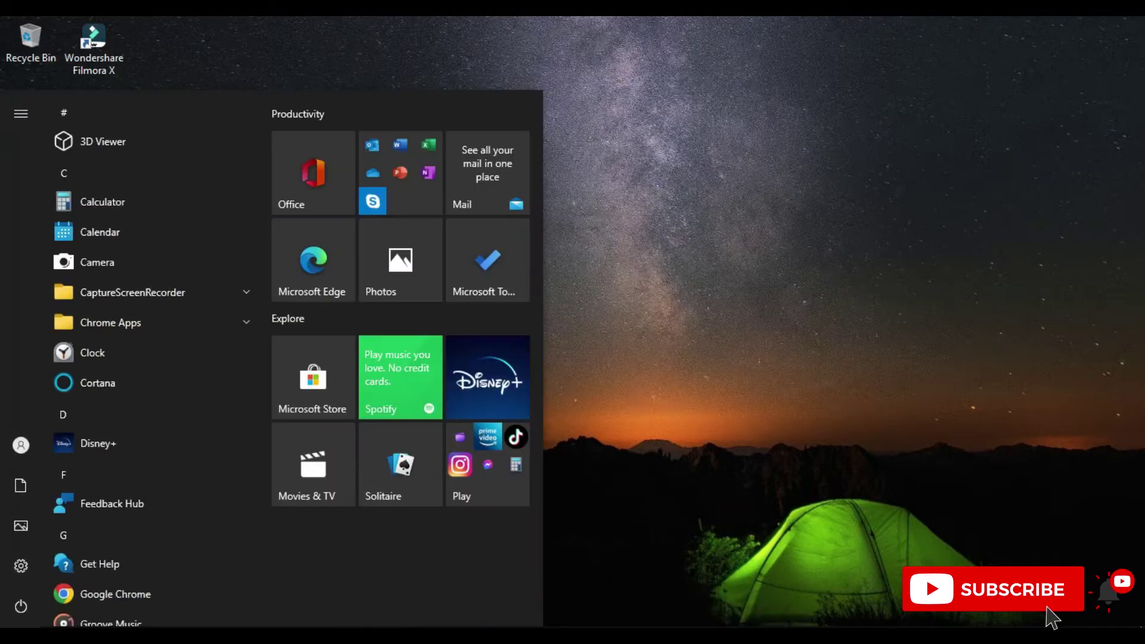
type("c")
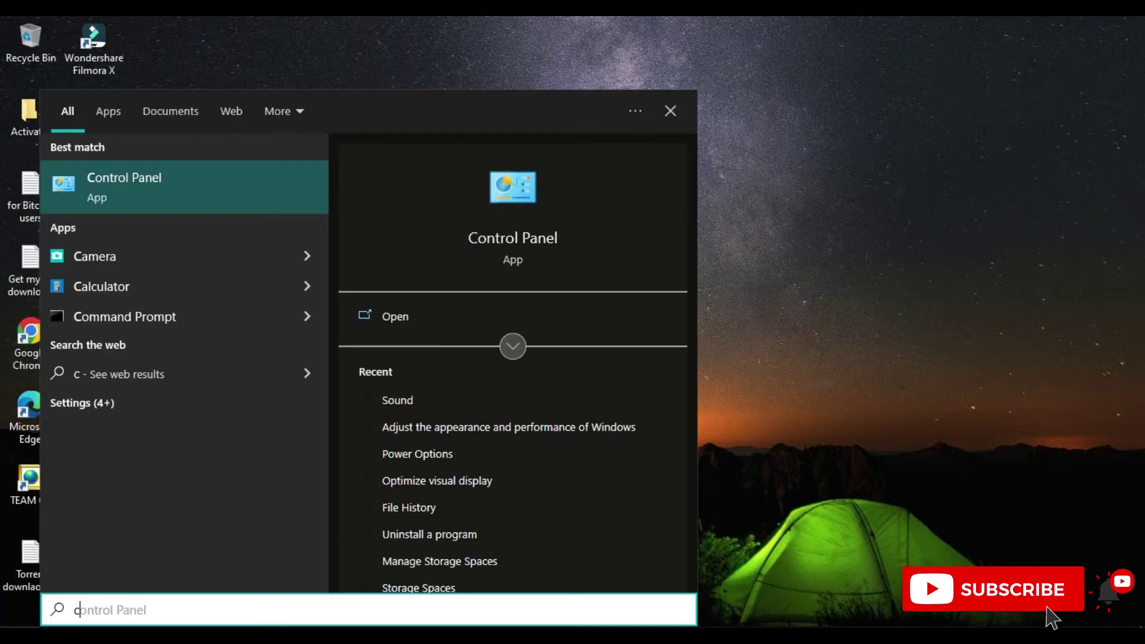
type("ontrol")
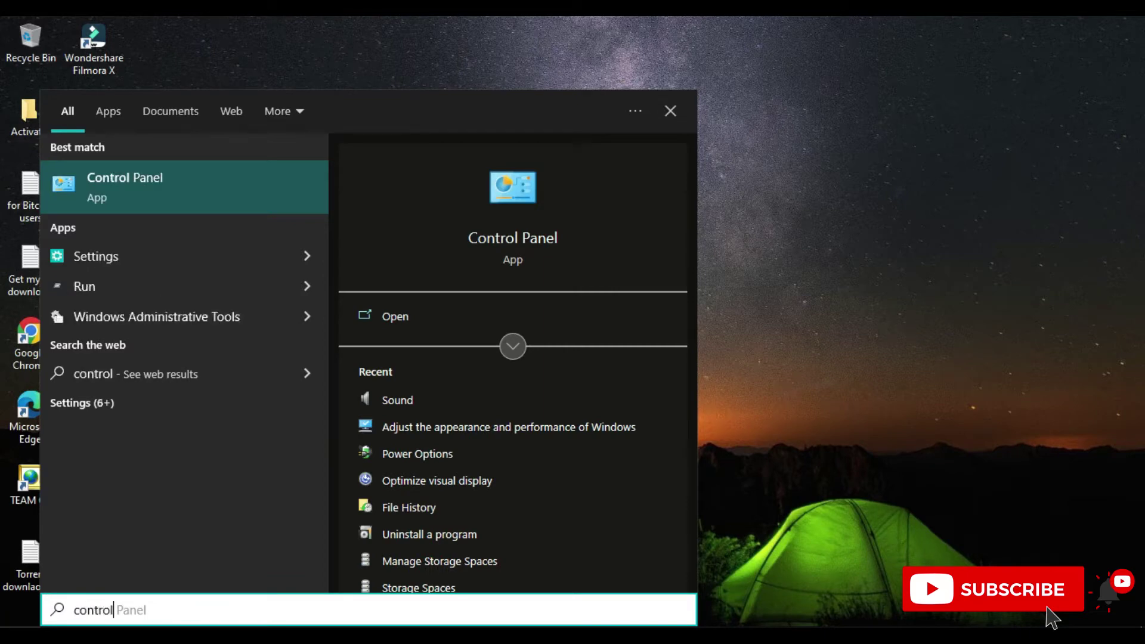
key("Return")
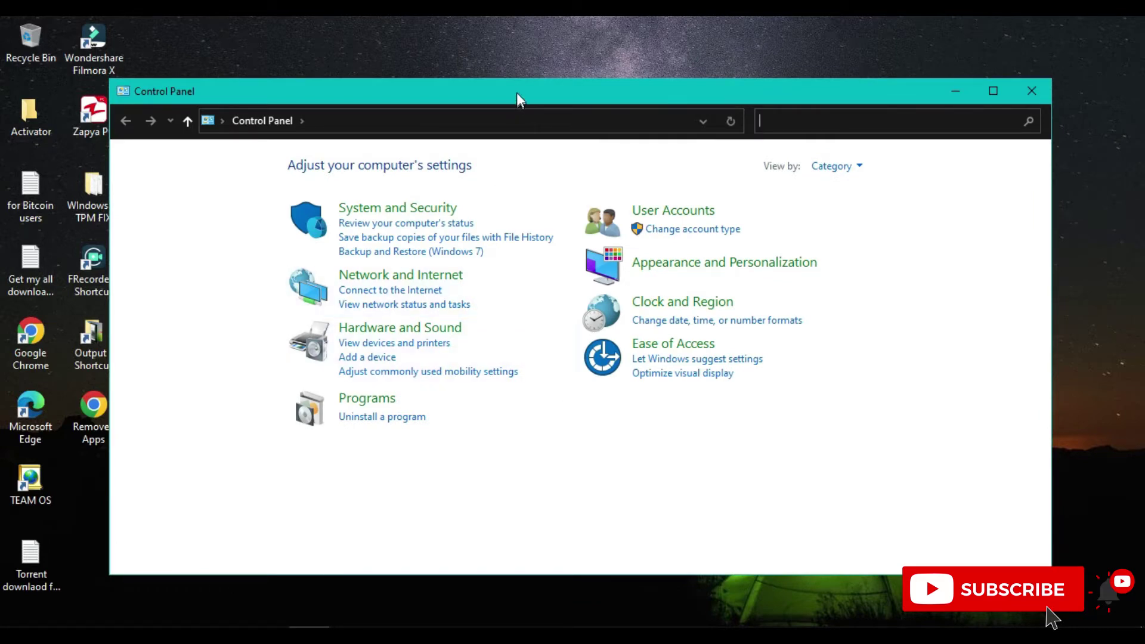
Step: Maximize Control Panel and search 'sound' to open the Sound dialog
left_click_drag(516, 92, 506, 16)
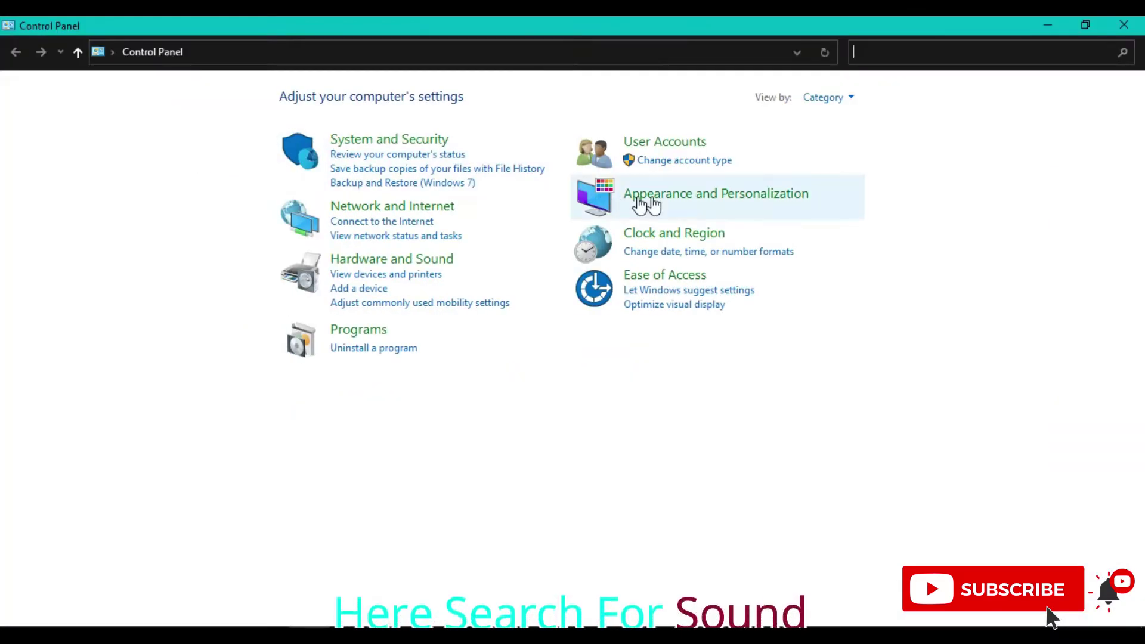
left_click(869, 47)
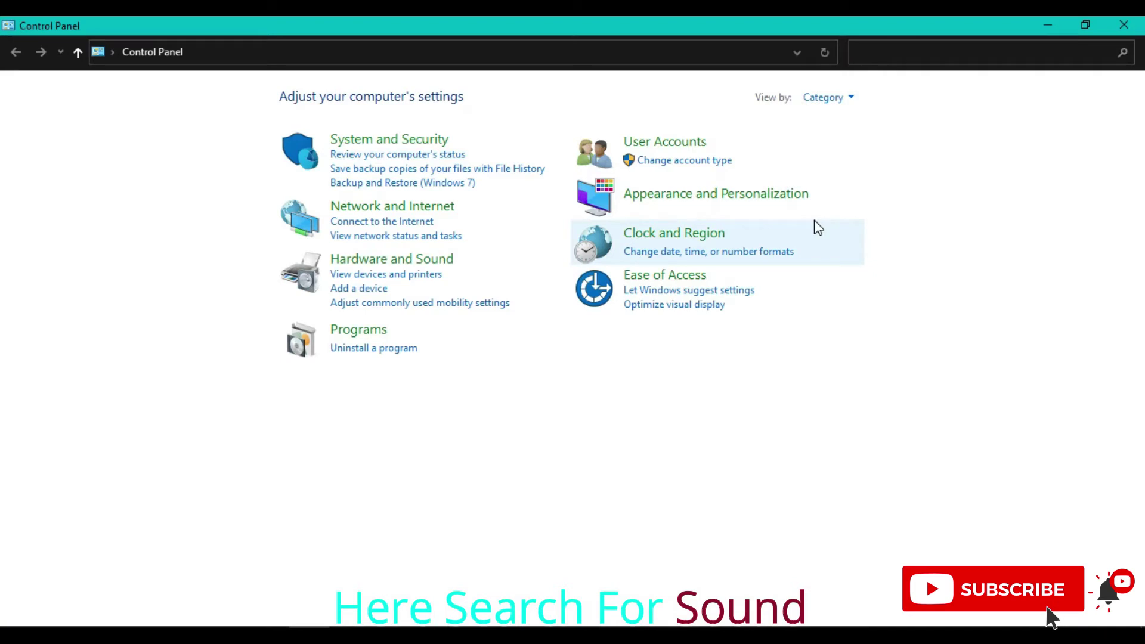
type("soun")
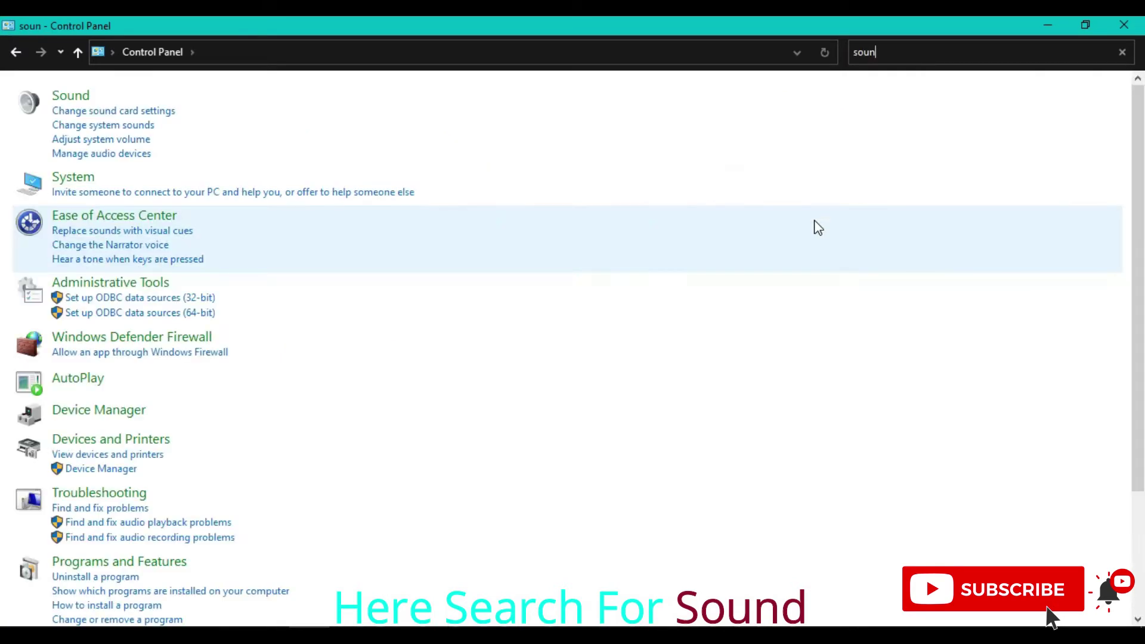
type("d")
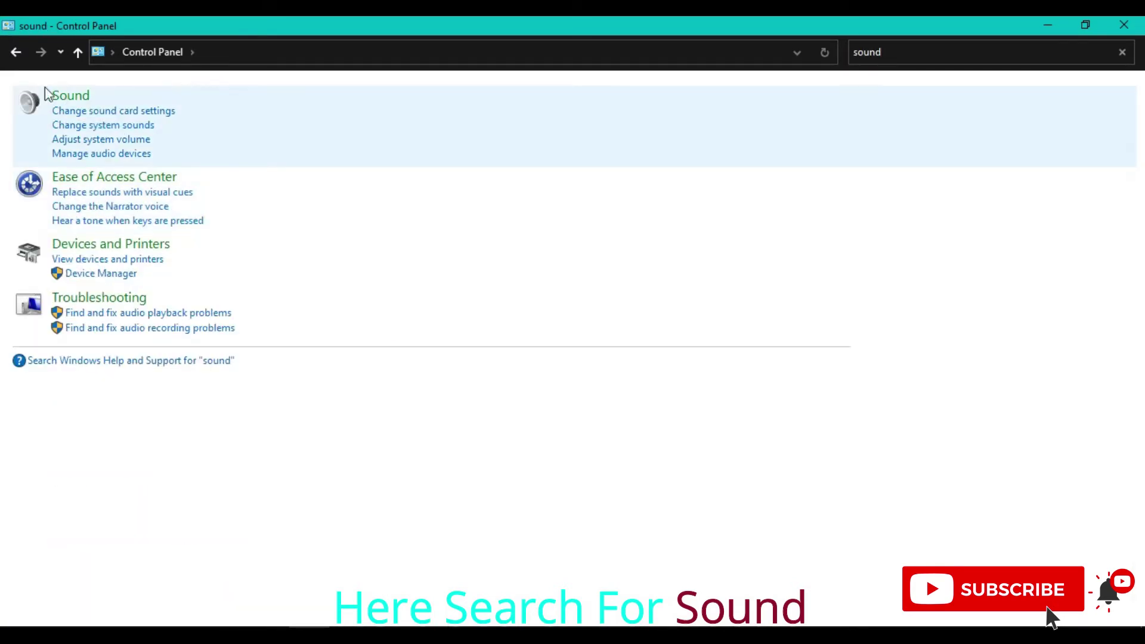
left_click(65, 99)
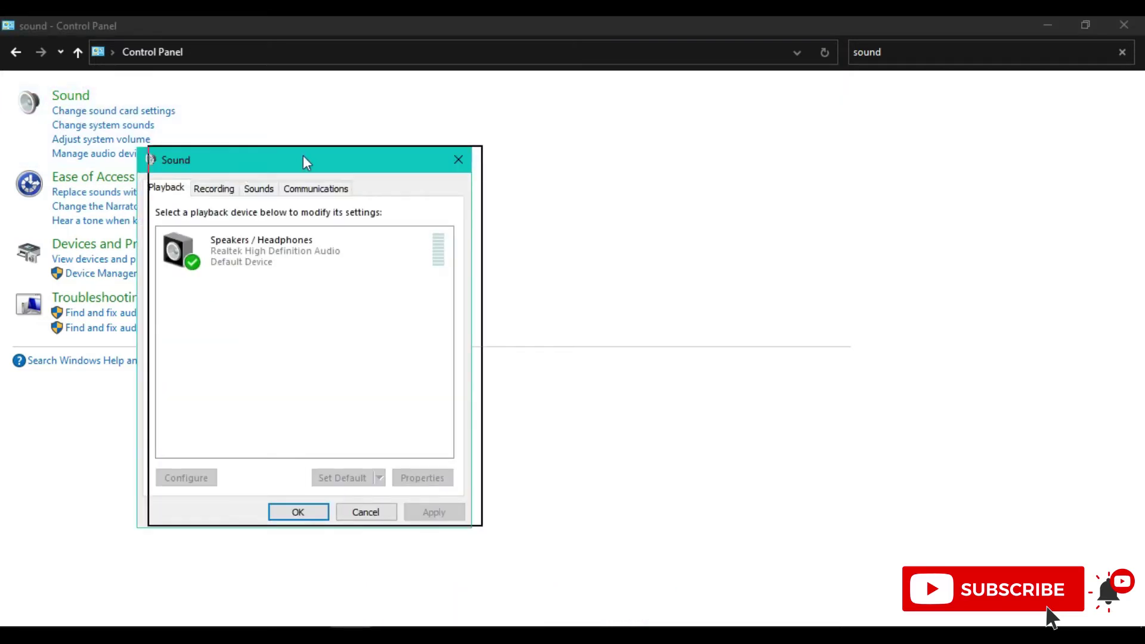
Step: Centre the Sound dialog and switch to its Recording tab device list
left_click_drag(304, 161, 542, 93)
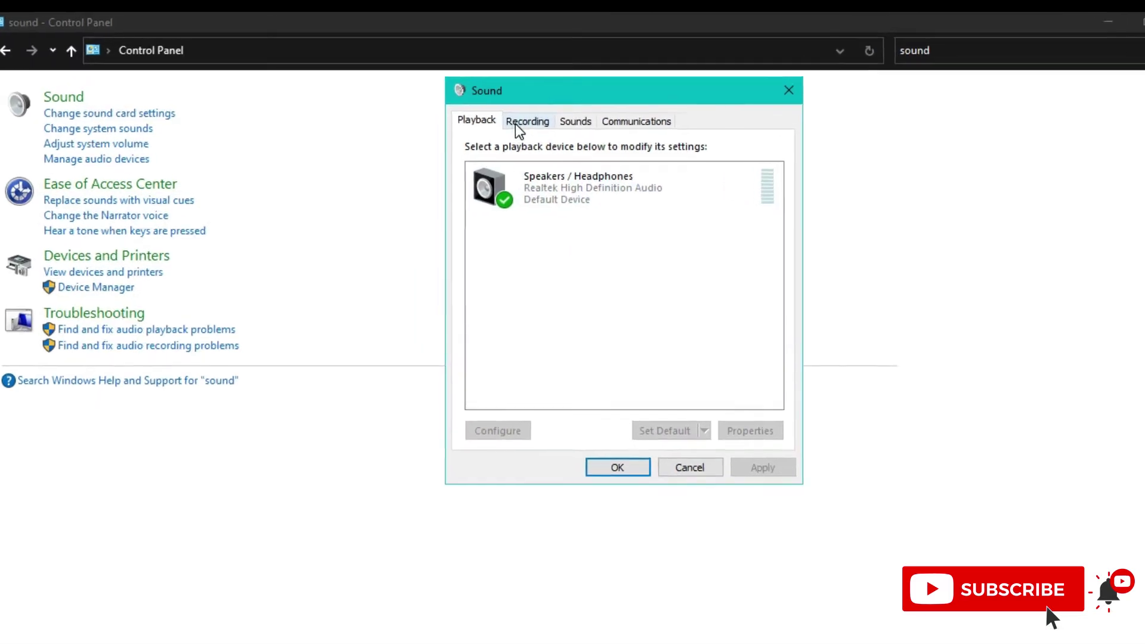
left_click(516, 123)
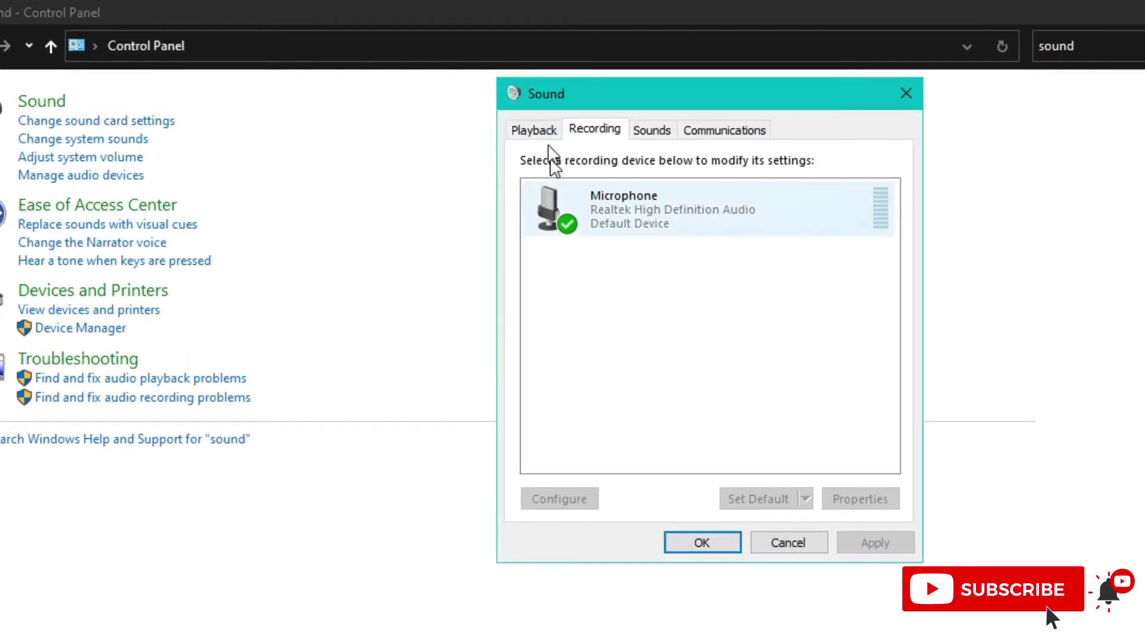
left_click(593, 134)
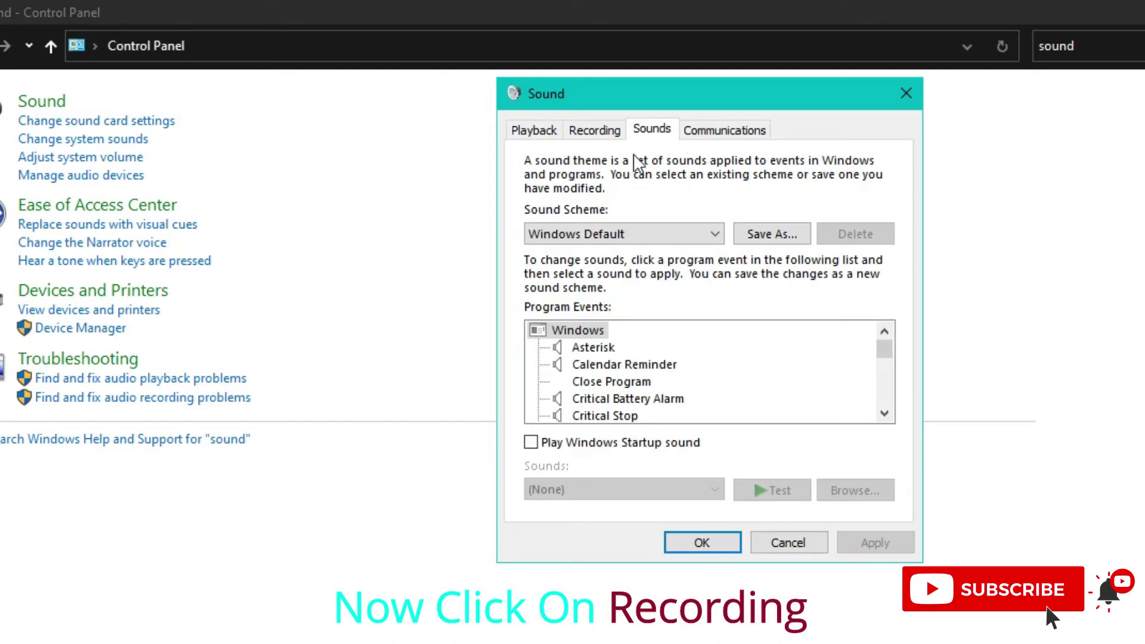
left_click(698, 134)
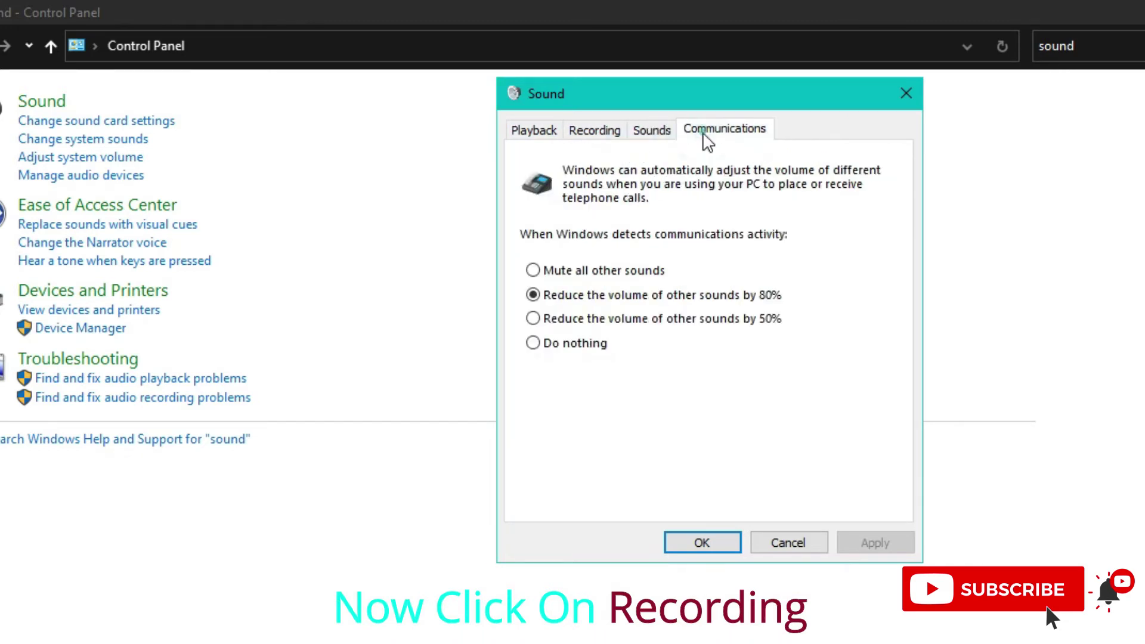
left_click(586, 137)
left_click(606, 281)
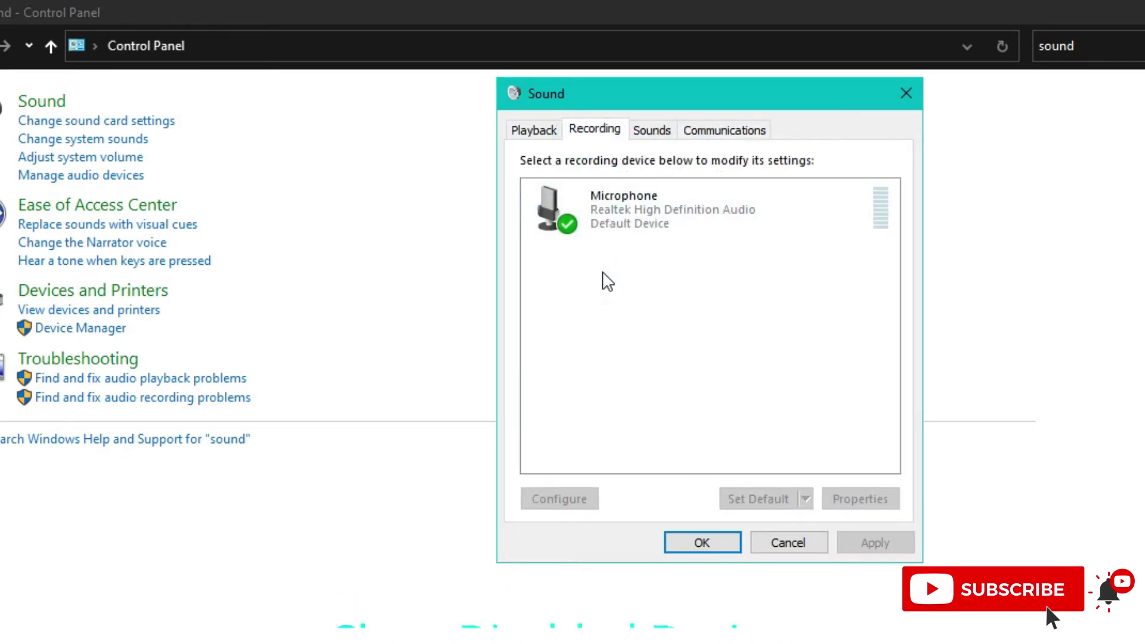
Step: Show disabled devices, enable Stereo Mix so it reads Ready, and confirm with OK
right_click(609, 309)
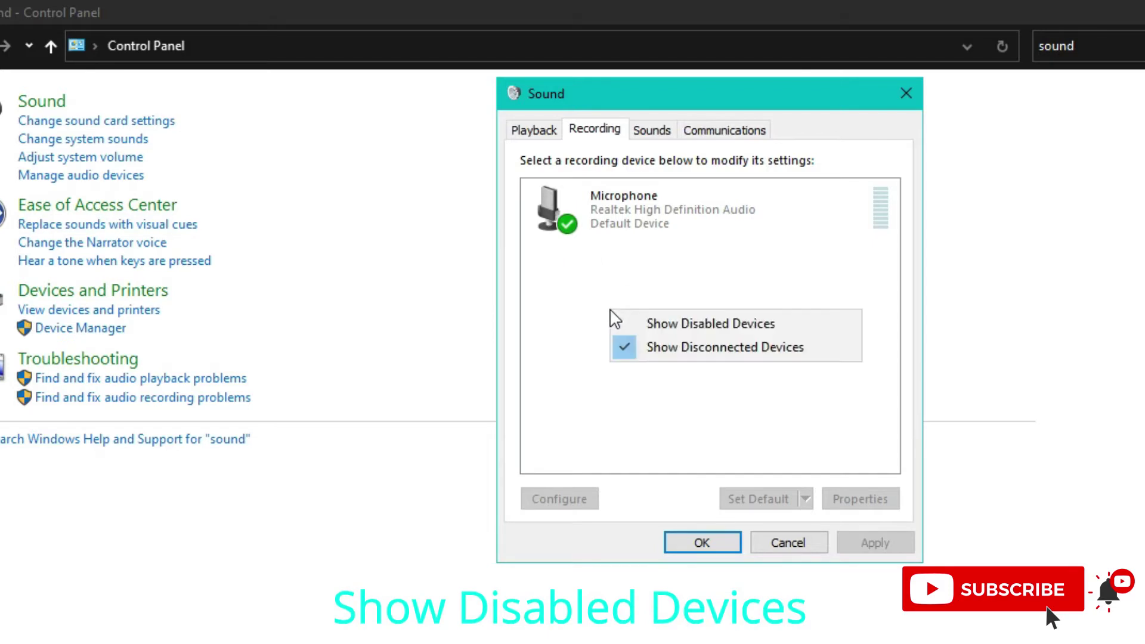
left_click(621, 338)
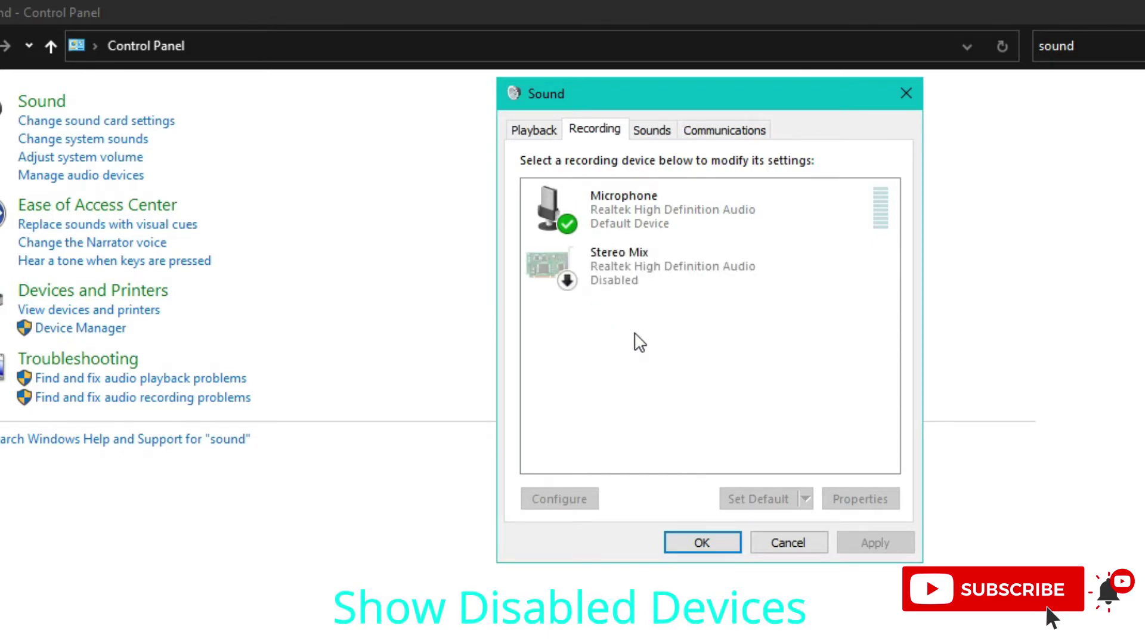
left_click(563, 283)
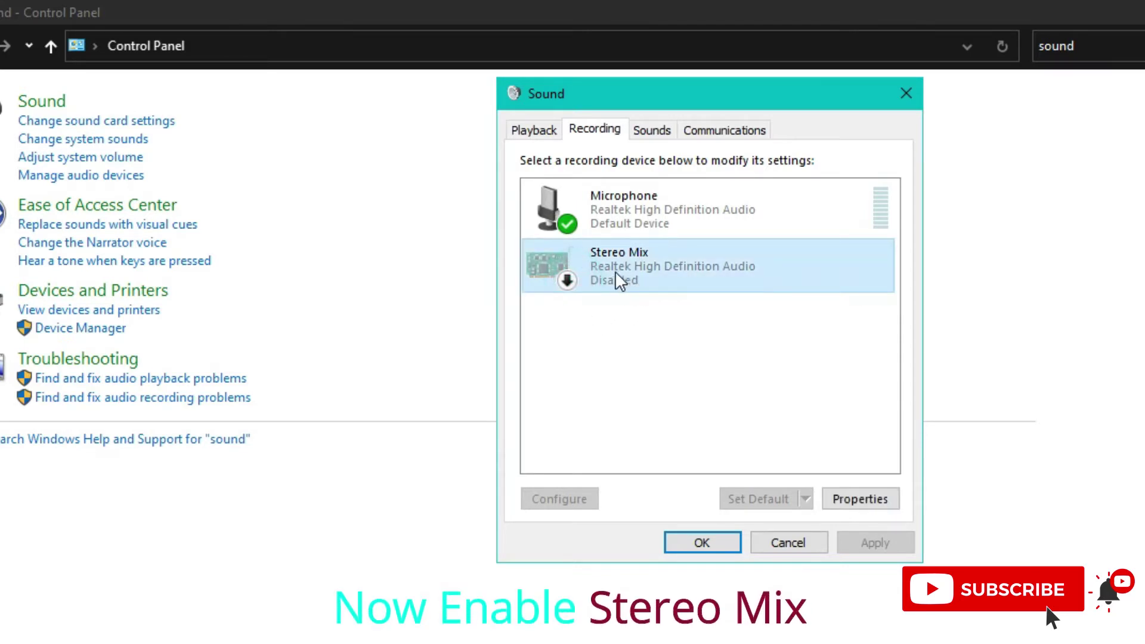
right_click(669, 262)
left_click(686, 279)
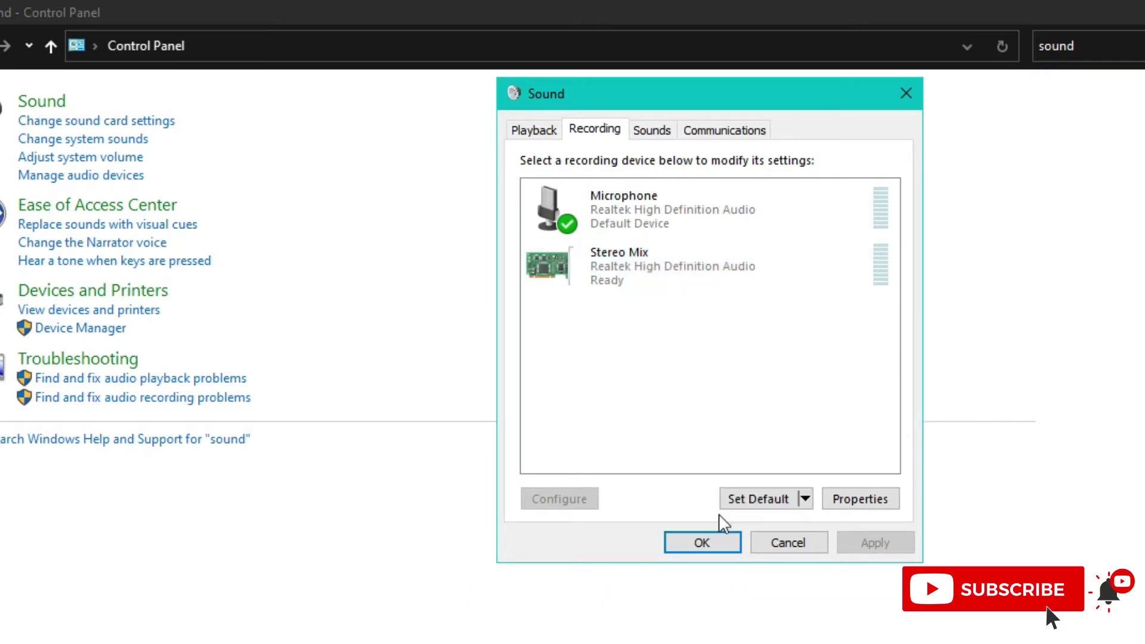
left_click(589, 442)
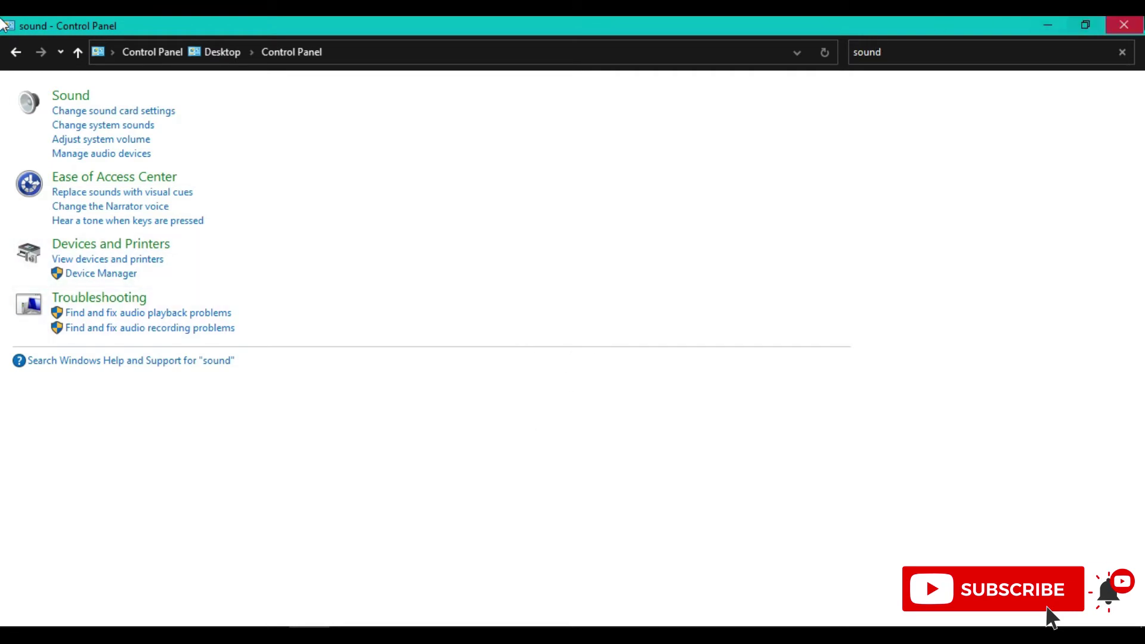
Step: Close Control Panel, search Chrome for 'google docs', and open the Google Docs sign-in result
left_click(1124, 25)
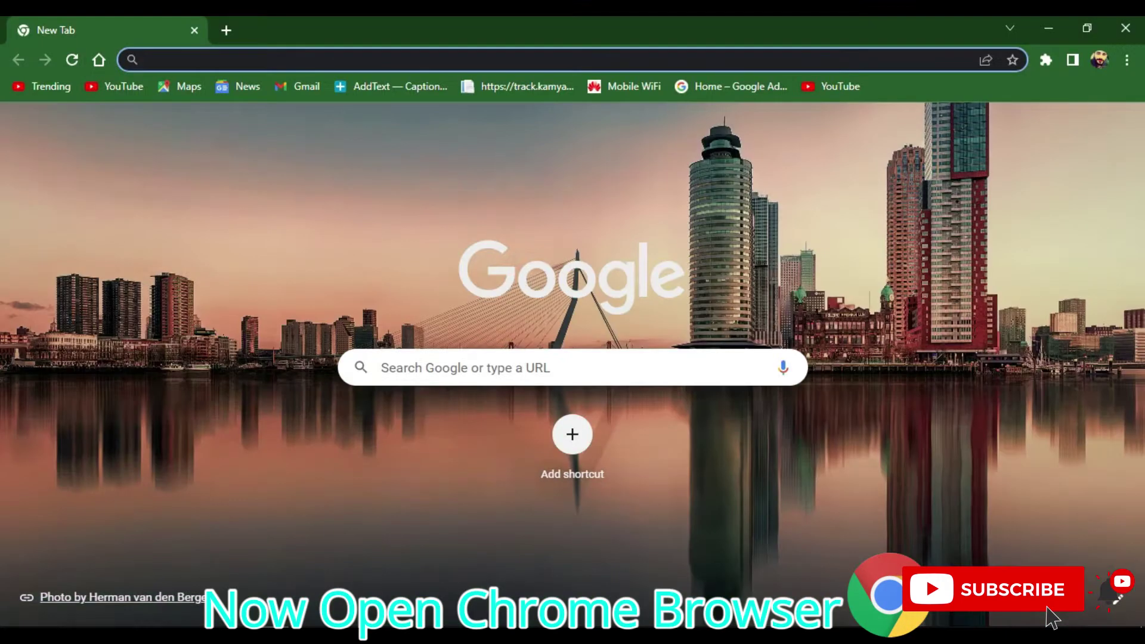
left_click(412, 62)
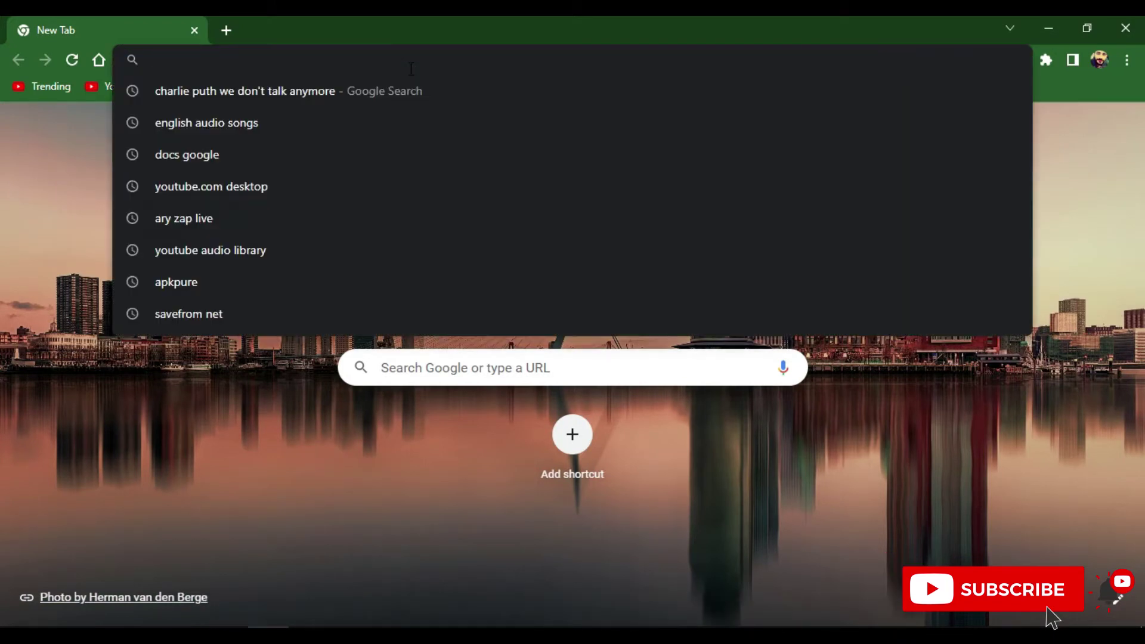
type("g")
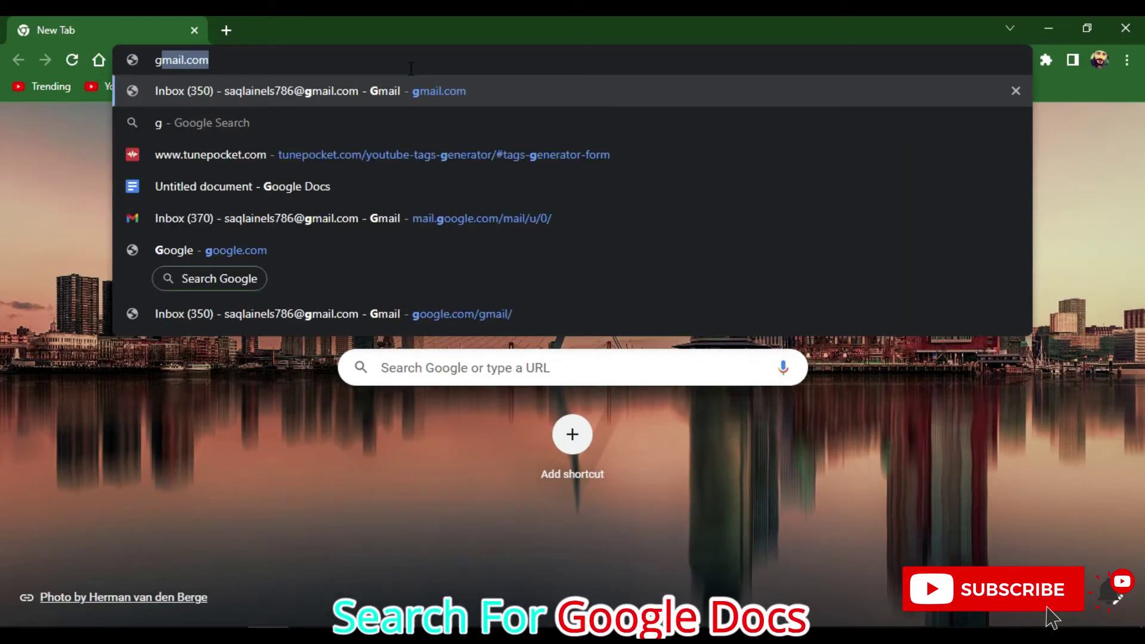
type("oogle ")
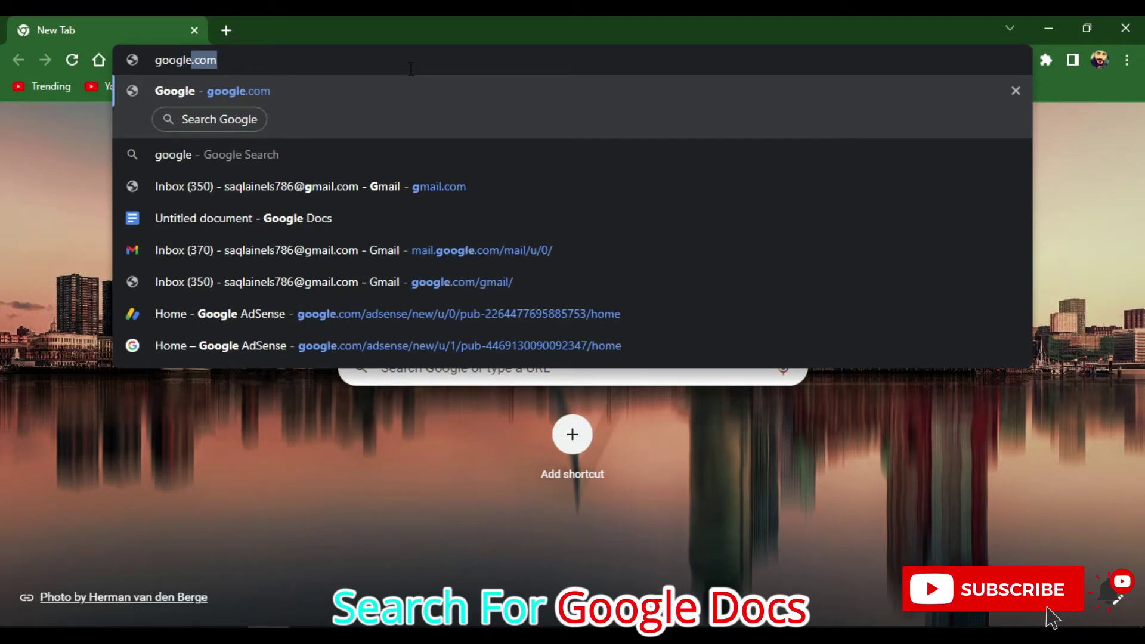
type("docs")
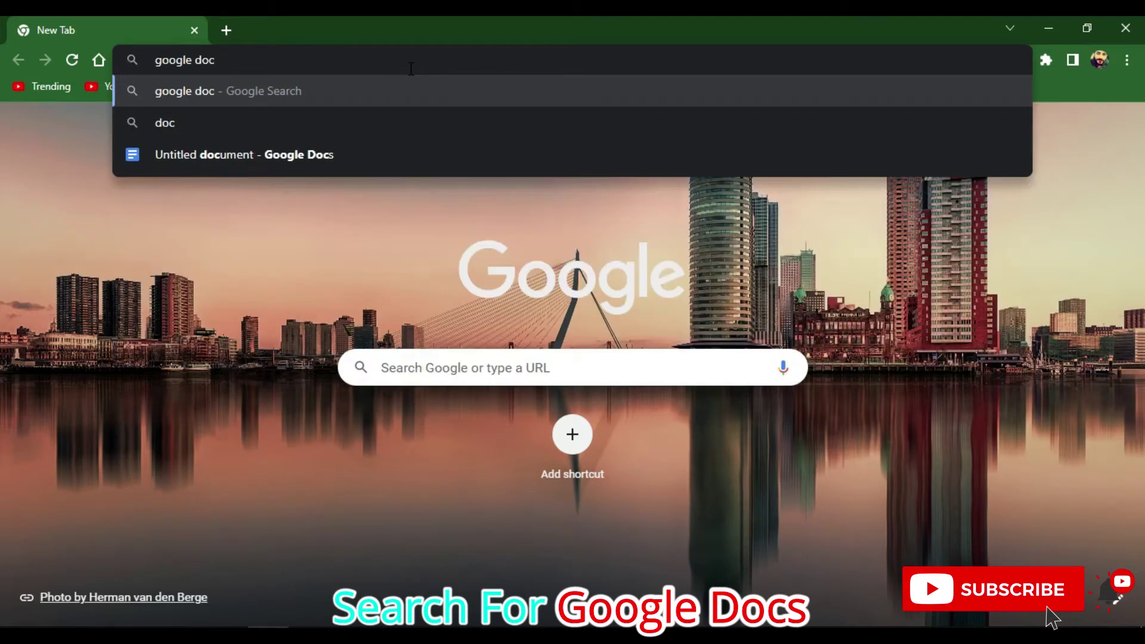
key("Return")
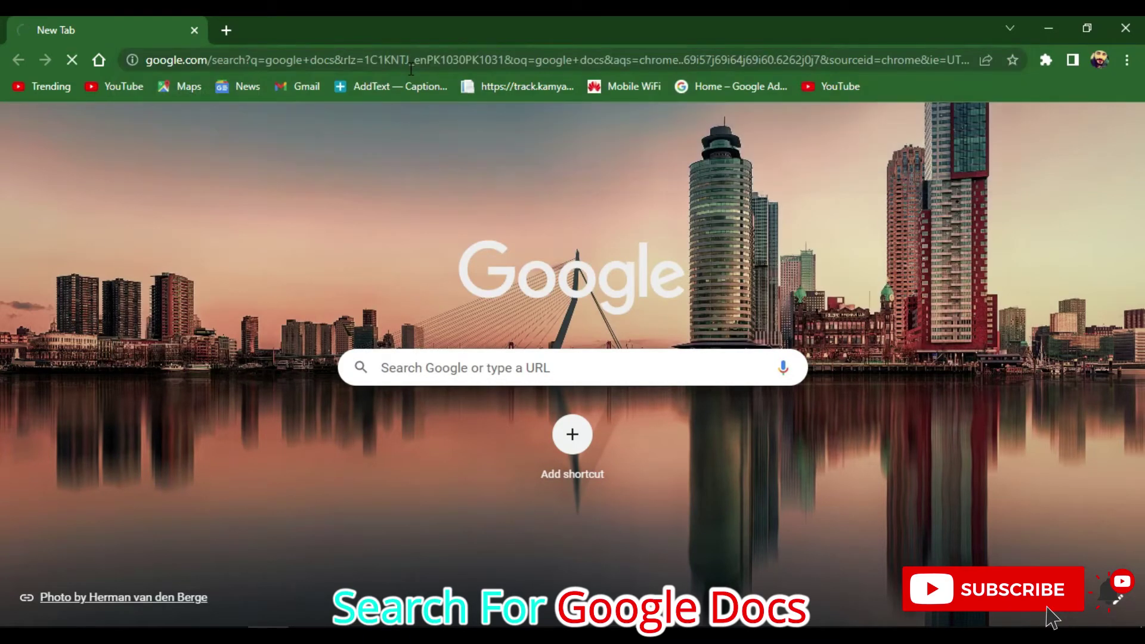
scroll(122, 341, "down", 3)
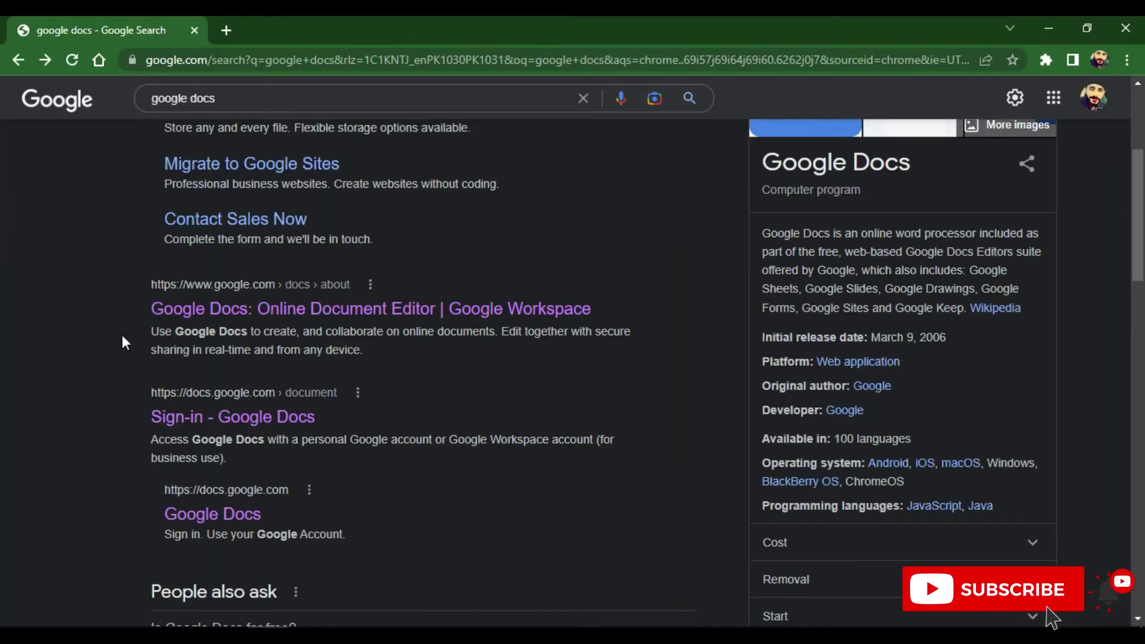
scroll(121, 342, "down", 3)
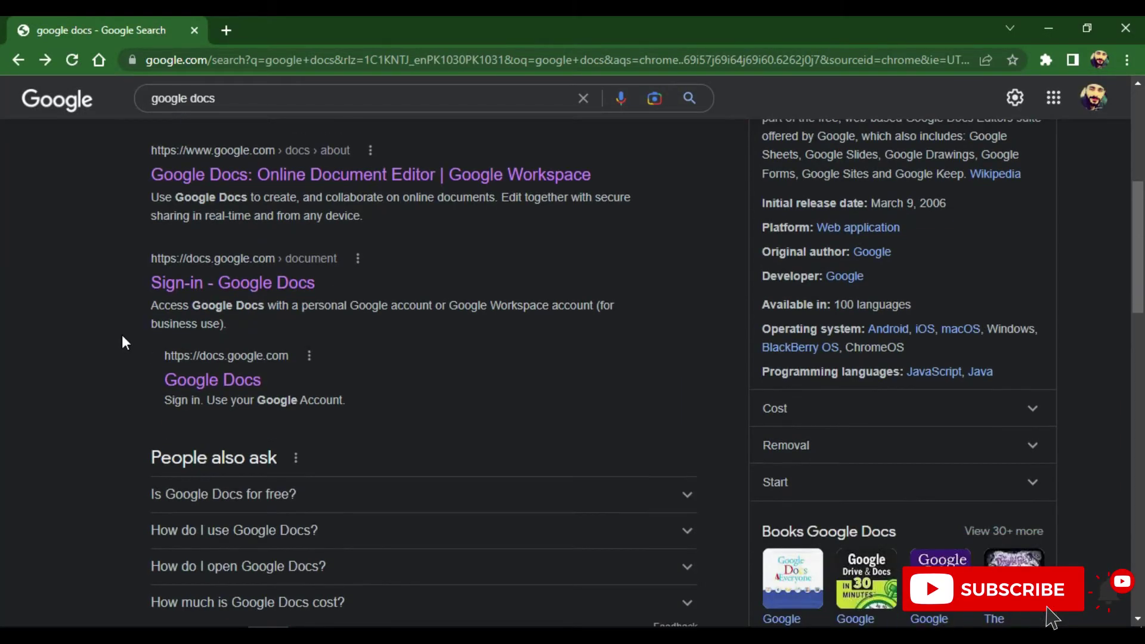
left_click(182, 284)
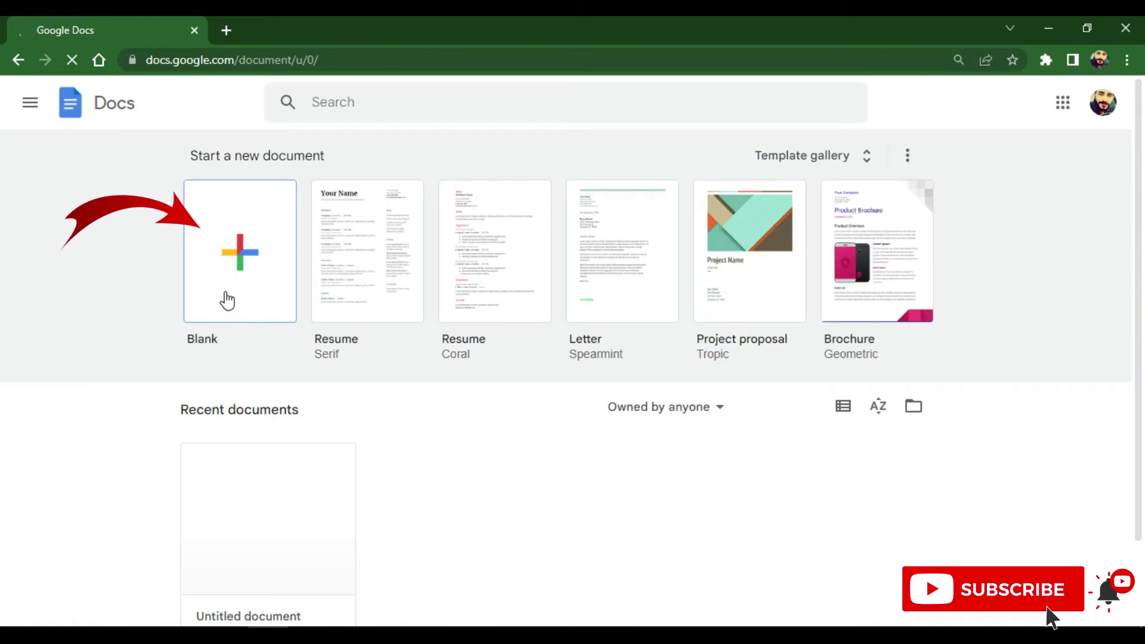
Step: Create a Blank document from the Google Docs home page
left_click(227, 300)
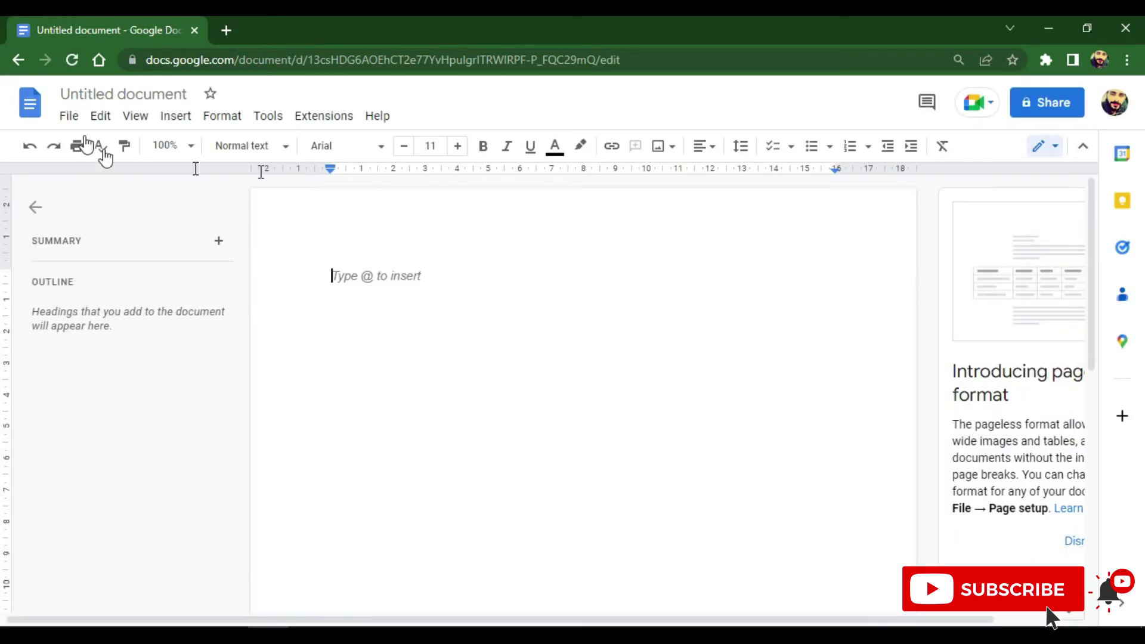
Step: Turn on Tools > Voice typing, position the microphone panel by the outline, and open File Explorer
left_click(268, 116)
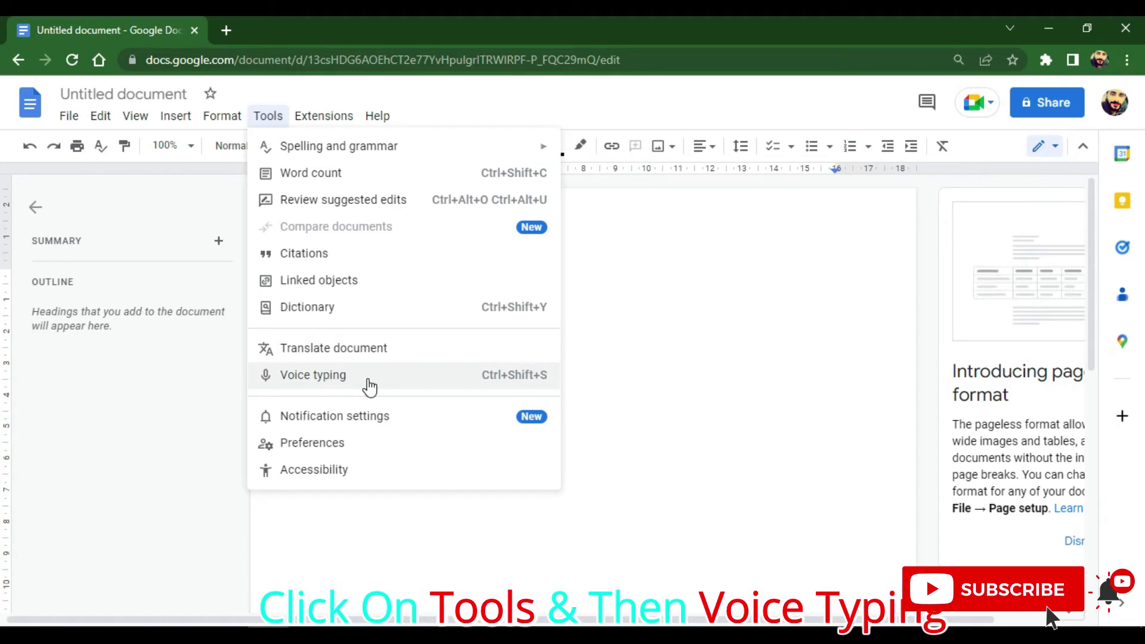
left_click(347, 382)
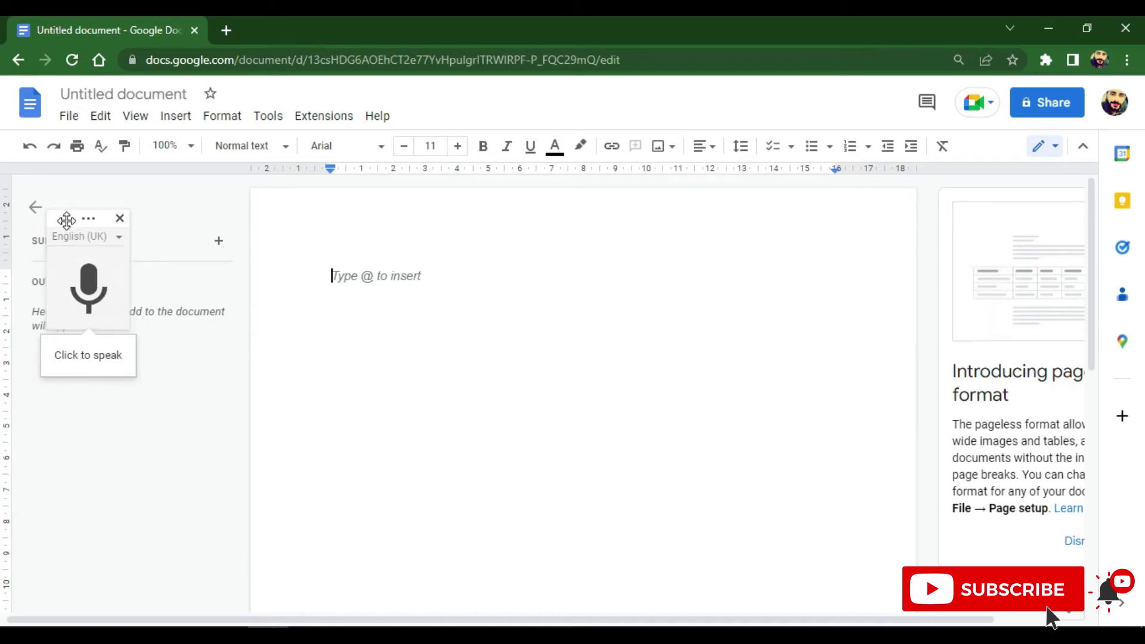
left_click_drag(67, 220, 162, 225)
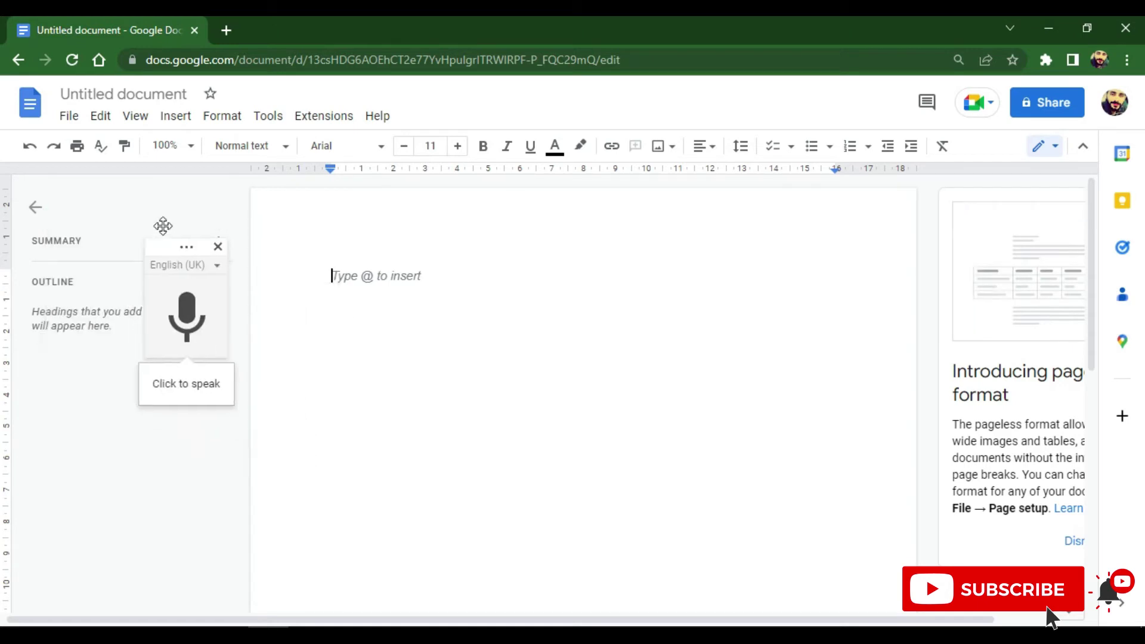
left_click_drag(162, 226, 108, 234)
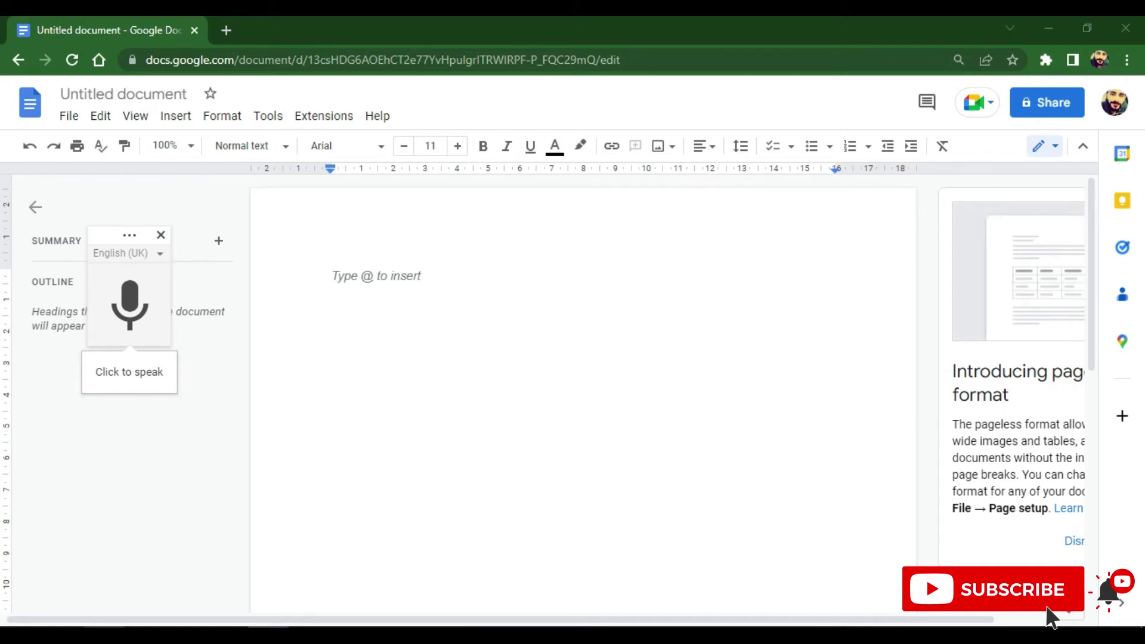
key("super+e")
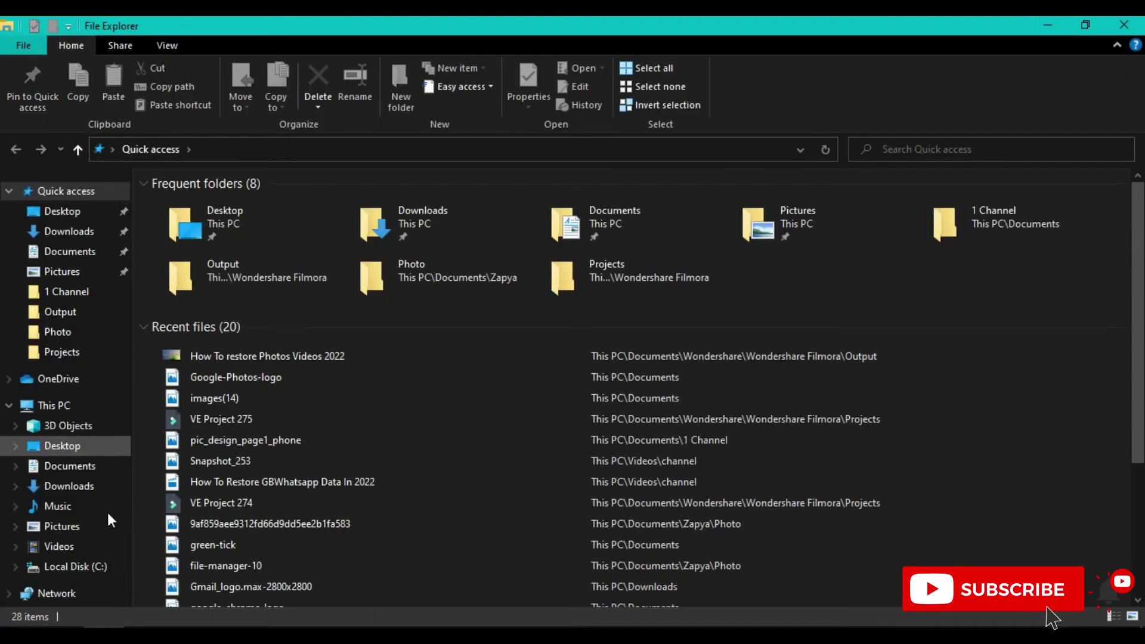
Step: Play the Teaching Pronouns video from the Videos folder and close File Explorer
left_click(108, 540)
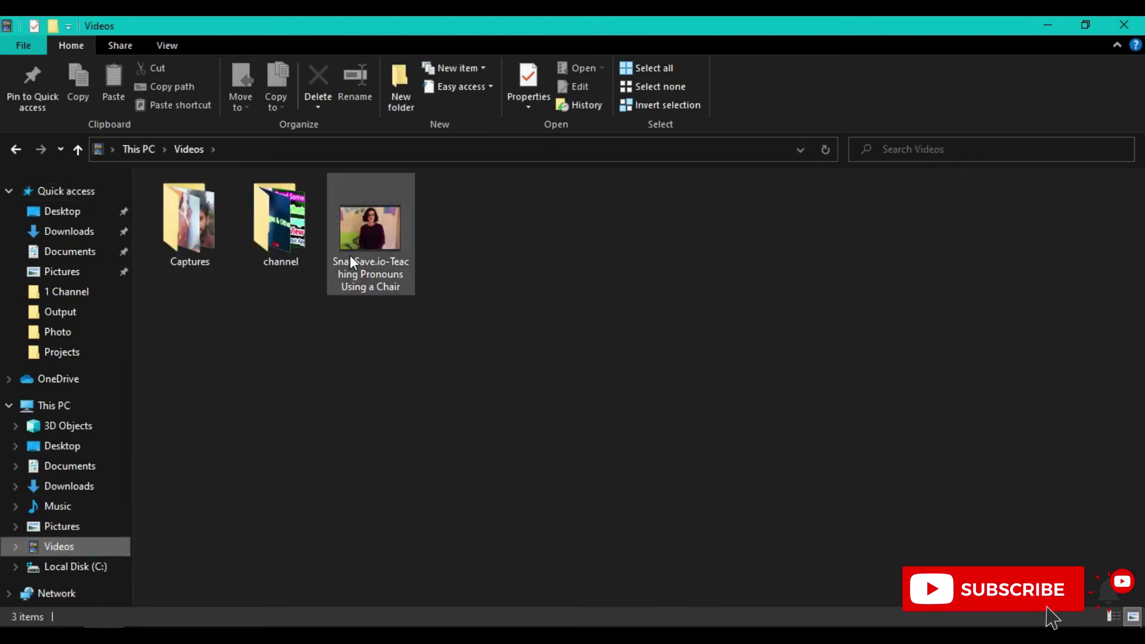
double_click(350, 255)
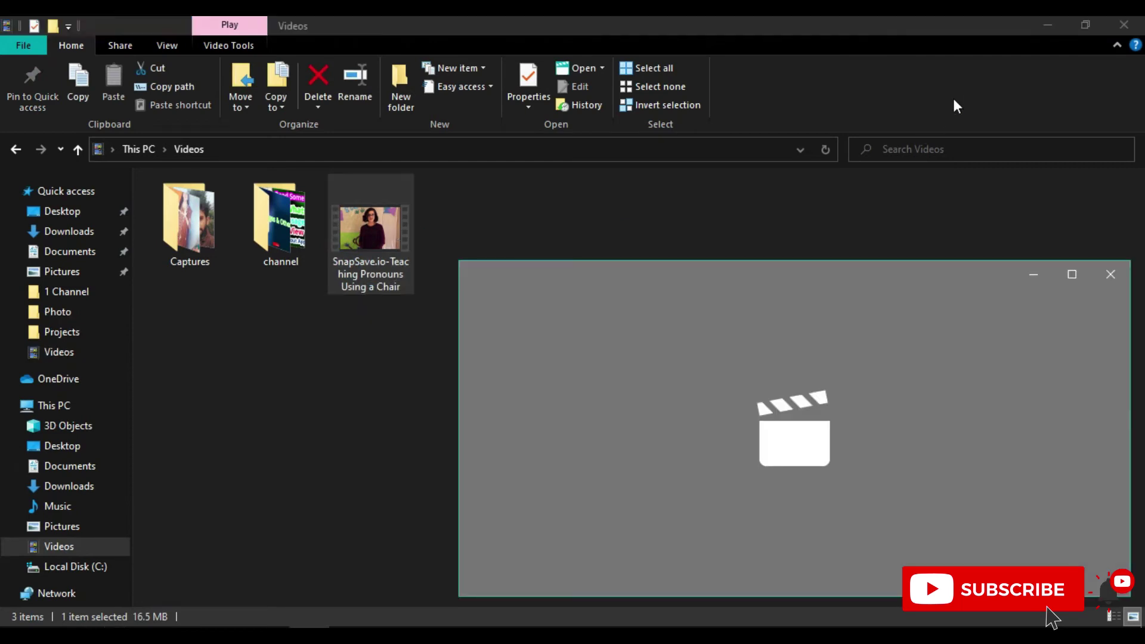
left_click(1124, 25)
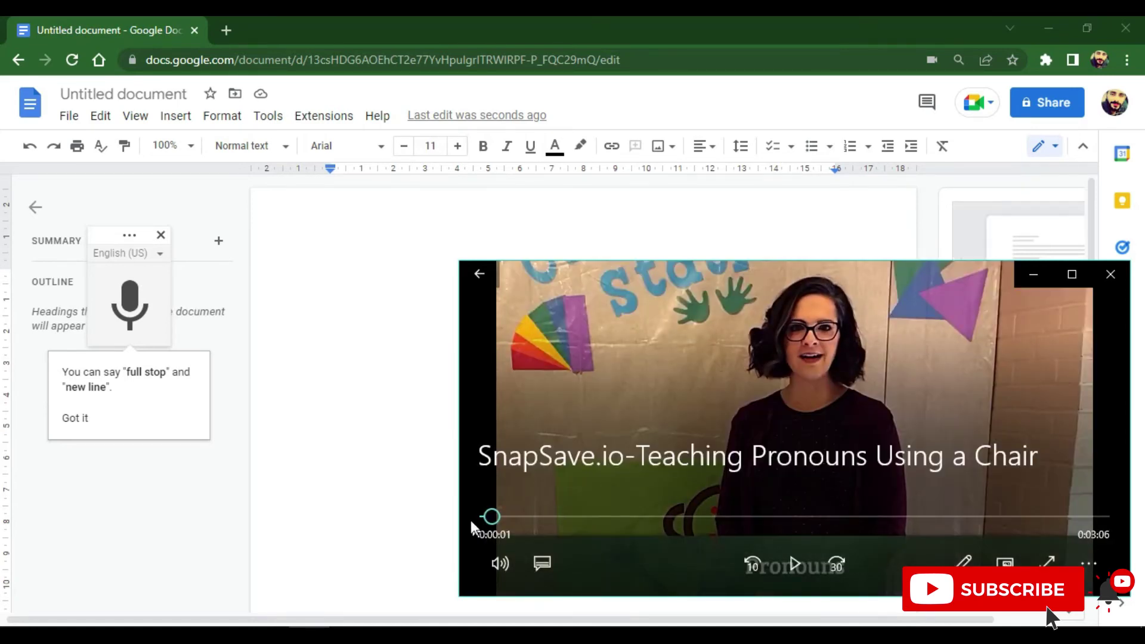
Step: Rewind the video, dictate its speech into the document with the microphone, then stop voice typing
left_click_drag(491, 517, 471, 519)
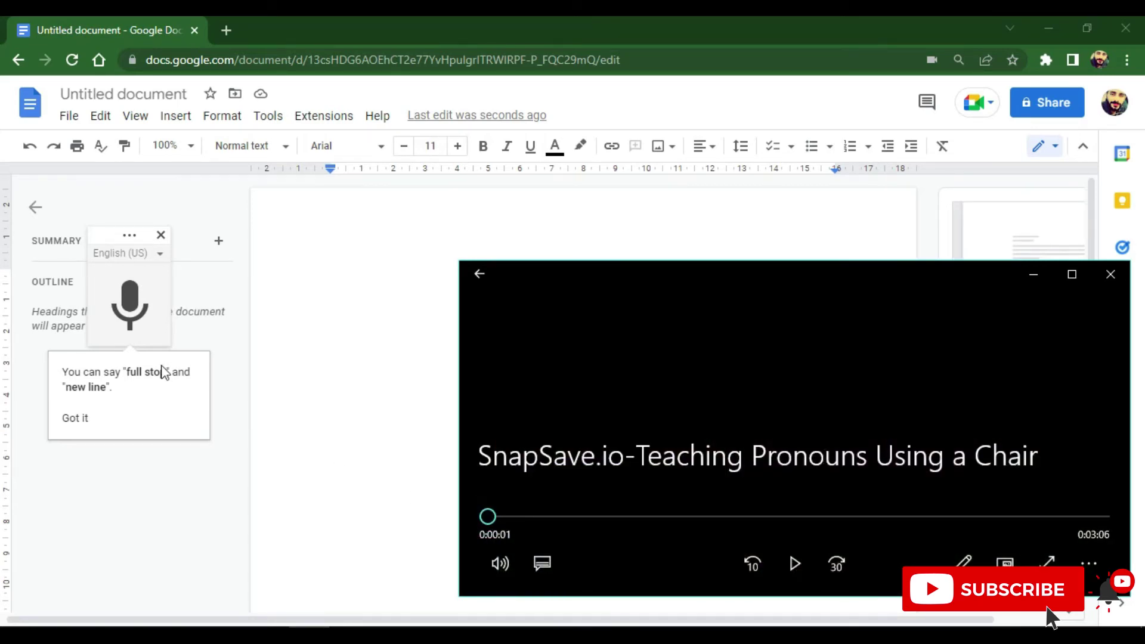
left_click(137, 311)
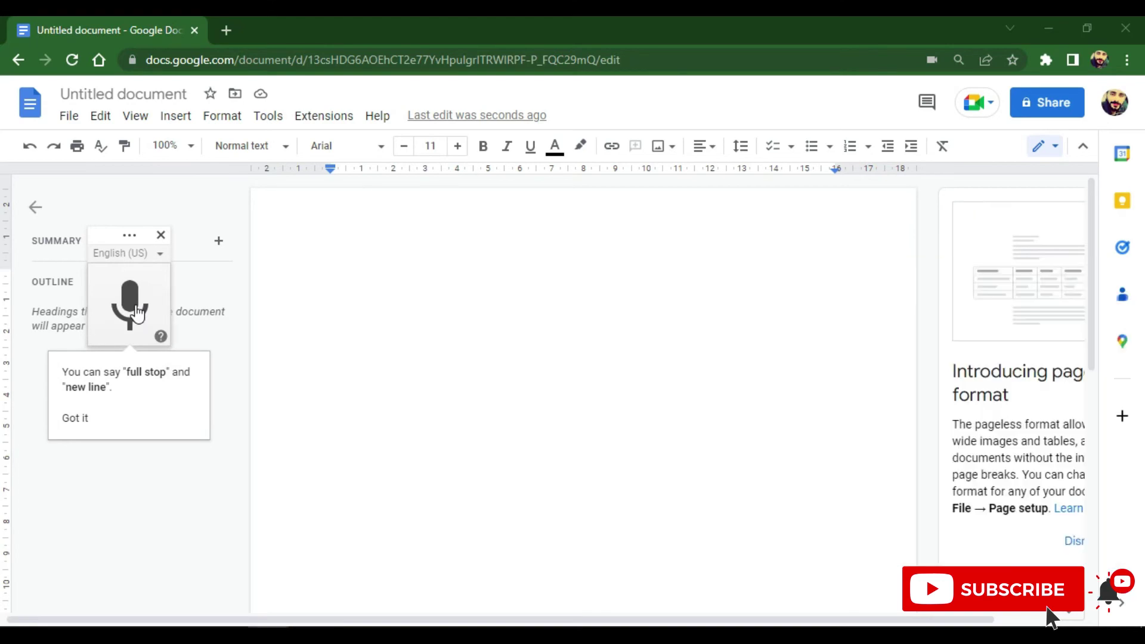
left_click(136, 311)
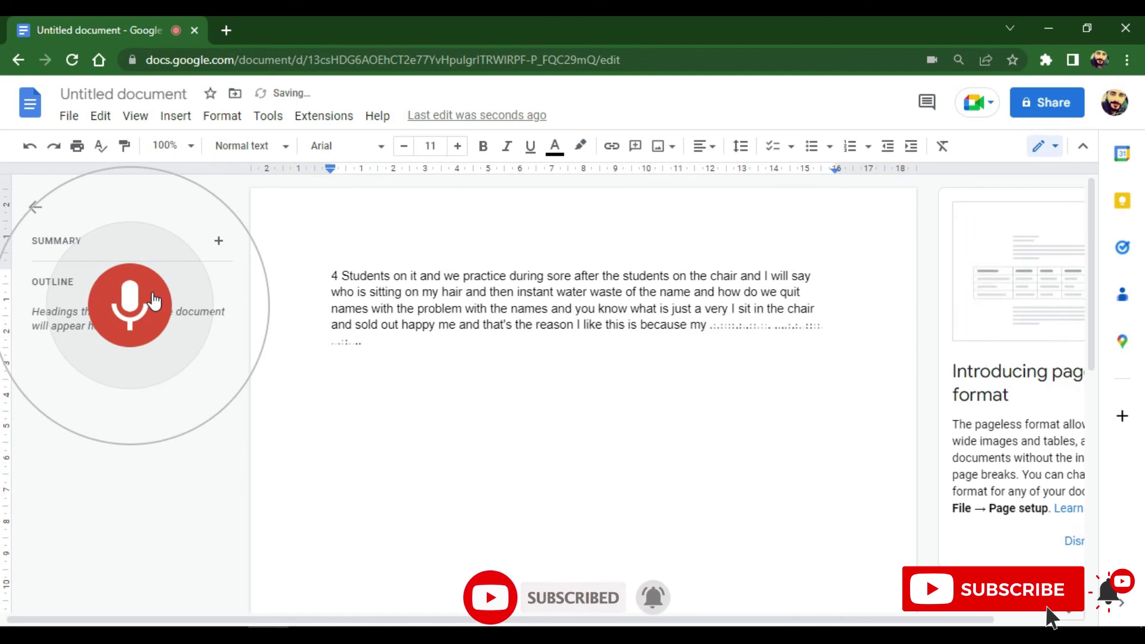
left_click(164, 322)
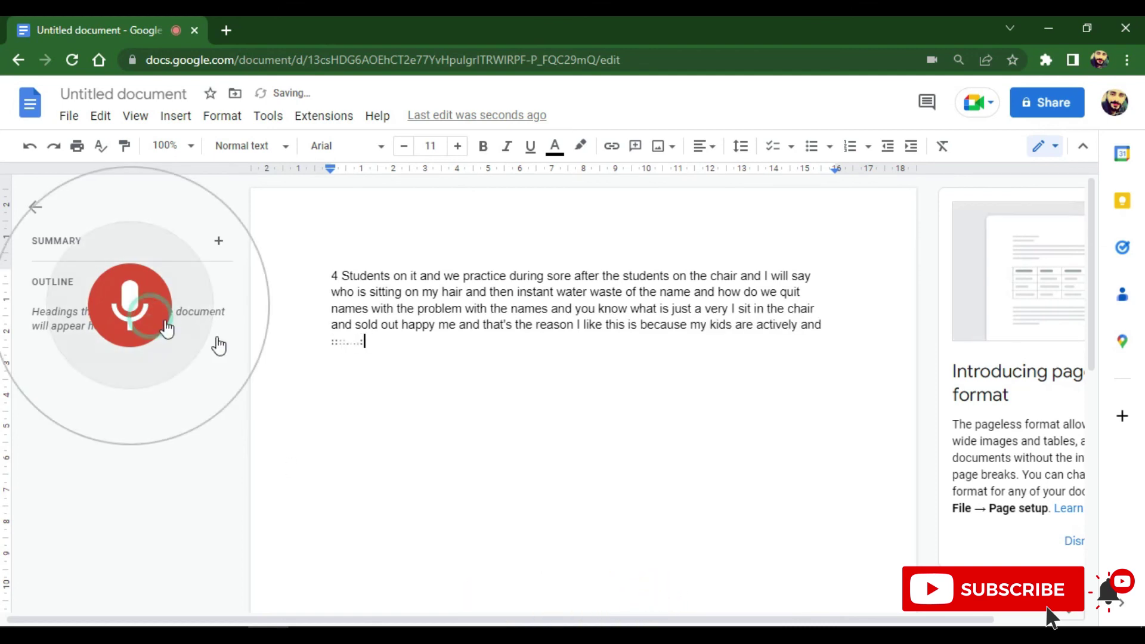
left_click(477, 341)
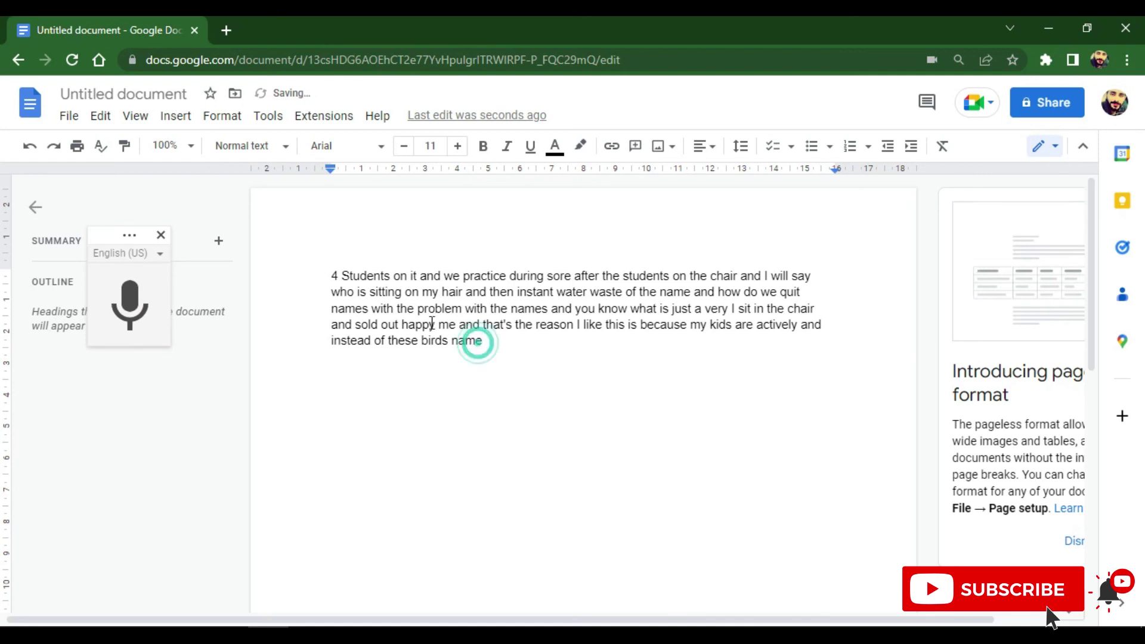
key("ctrl+a")
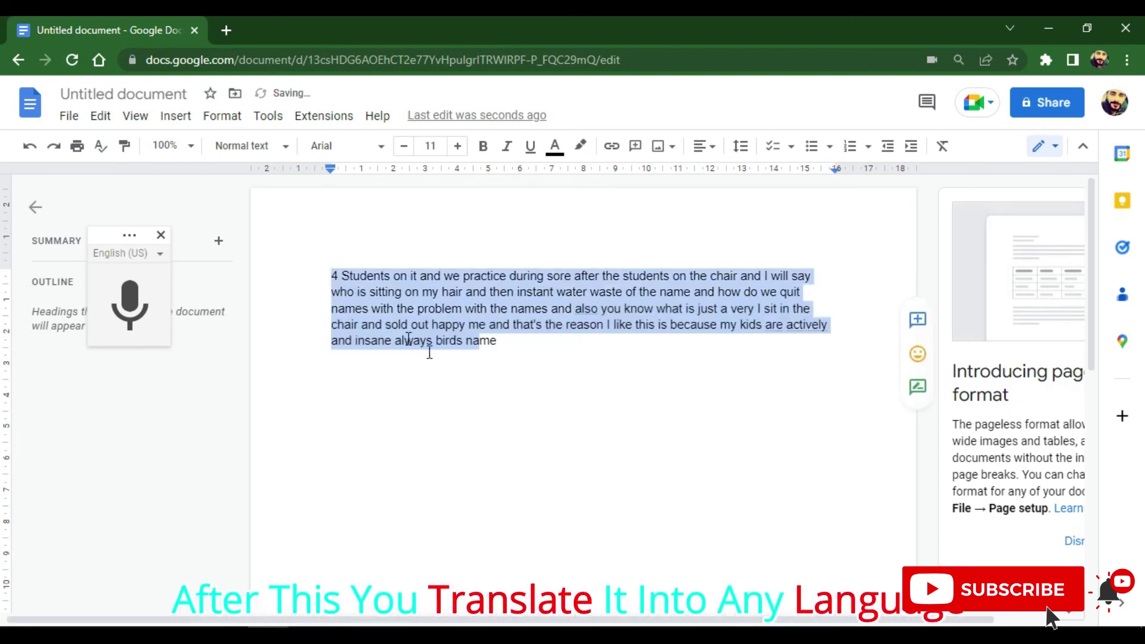
left_click(457, 367)
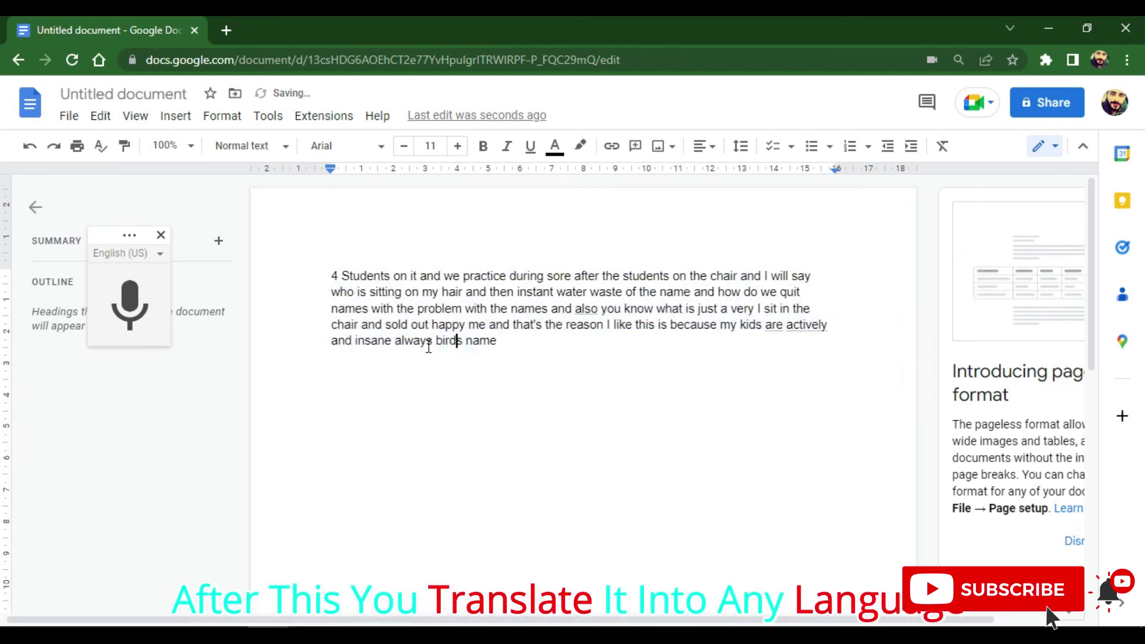
left_click(268, 115)
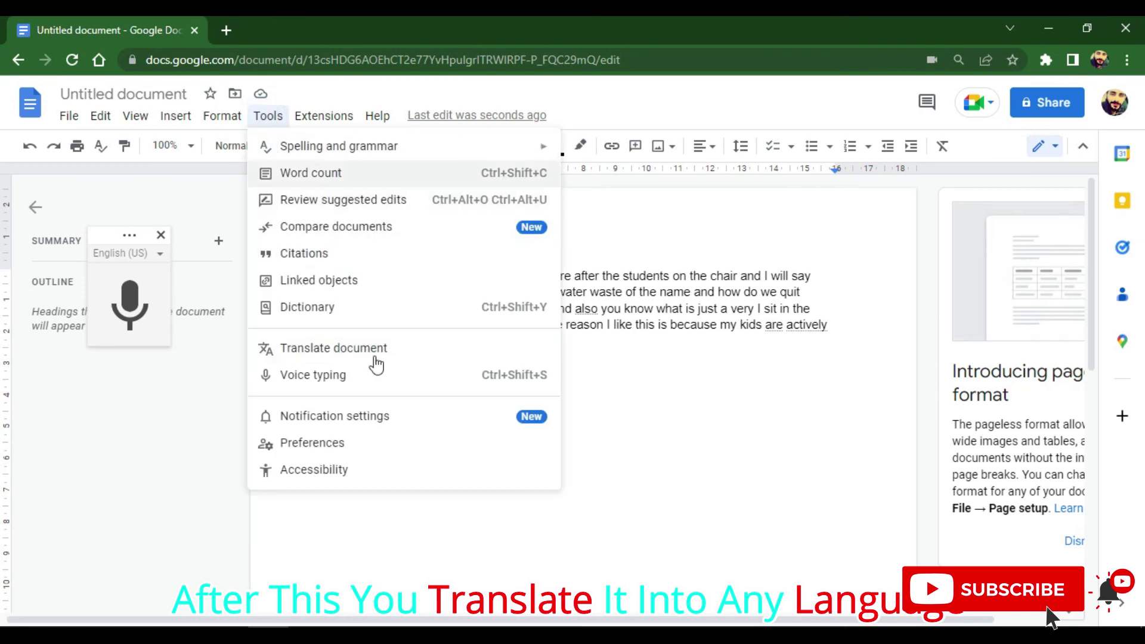
left_click(601, 410)
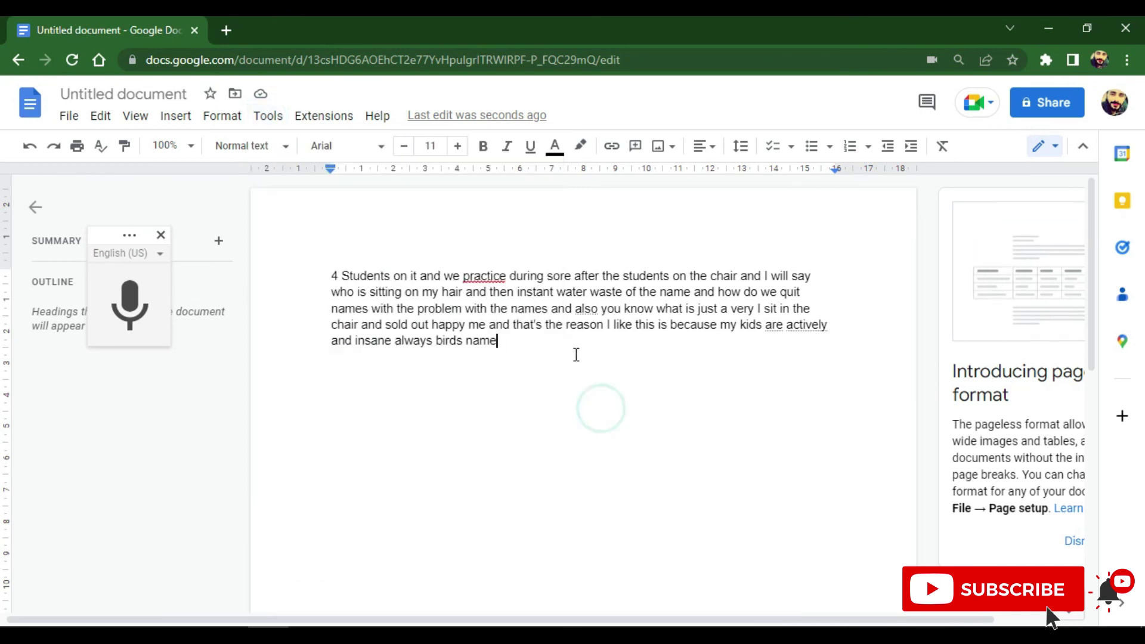